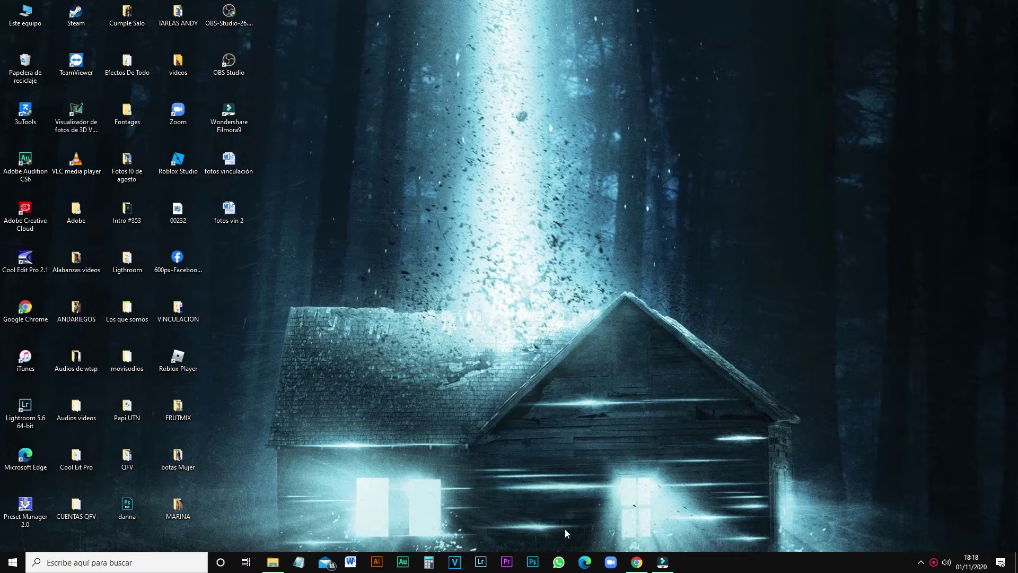
- Launch Photoshop from the Windows taskbar icon
left_click(533, 562)
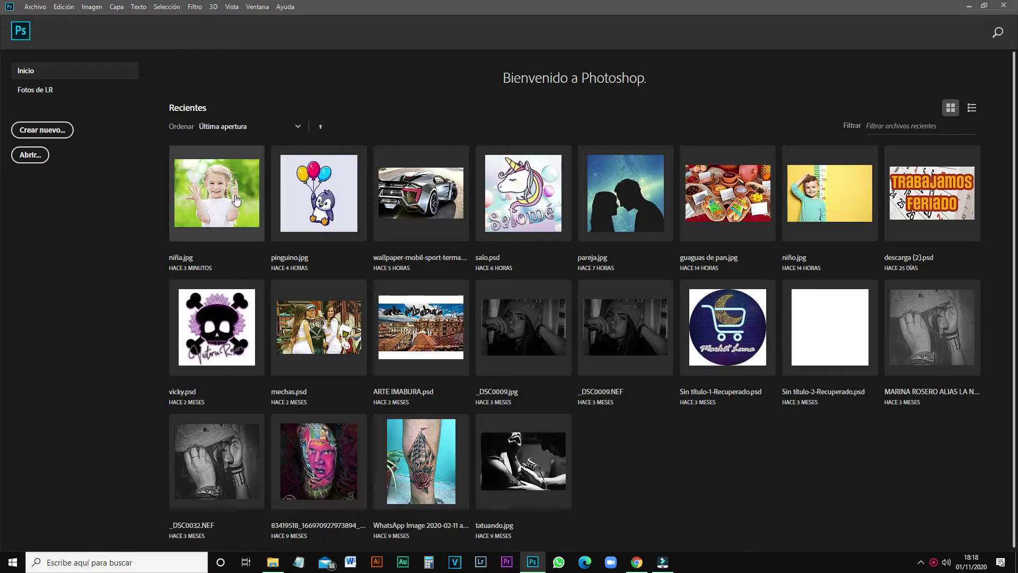
- Open niña.jpg from recent files, keeping its missing colour profile unmanaged (No modificar)
left_click(236, 200)
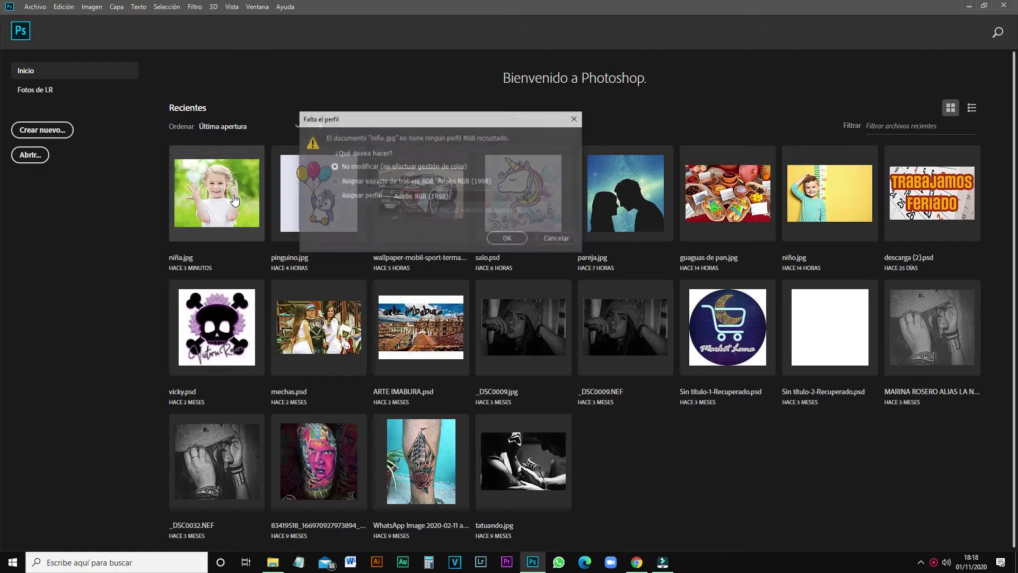
left_click(521, 238)
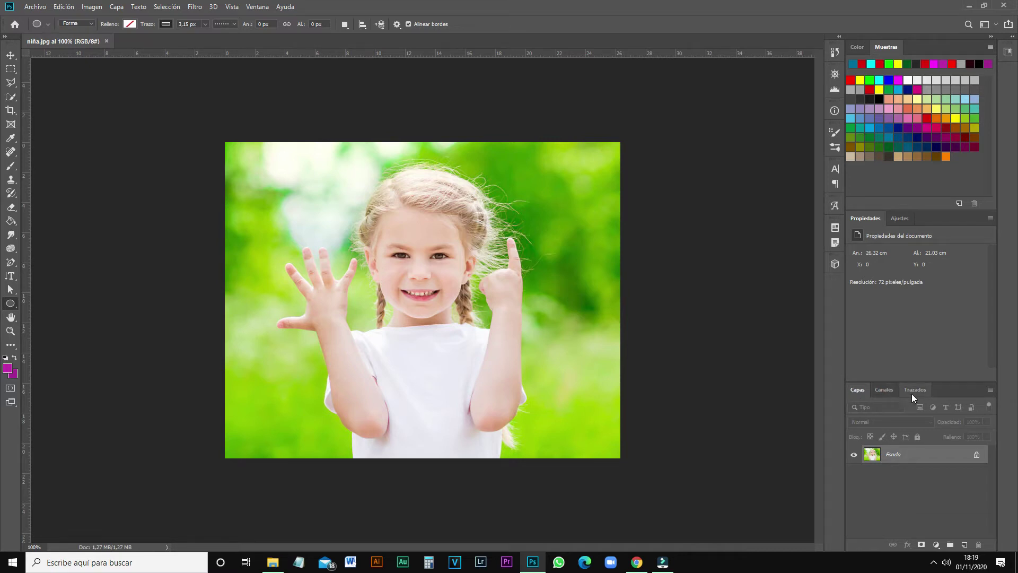
- Duplicate the Fondo layer with Duplicar capa to create Fondo copia above it
right_click(879, 457)
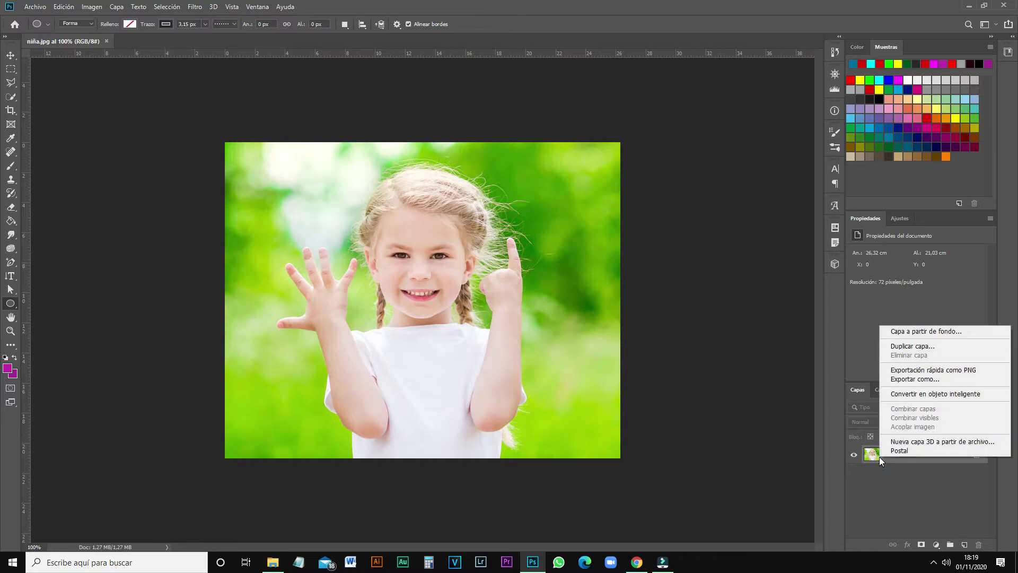
left_click(920, 347)
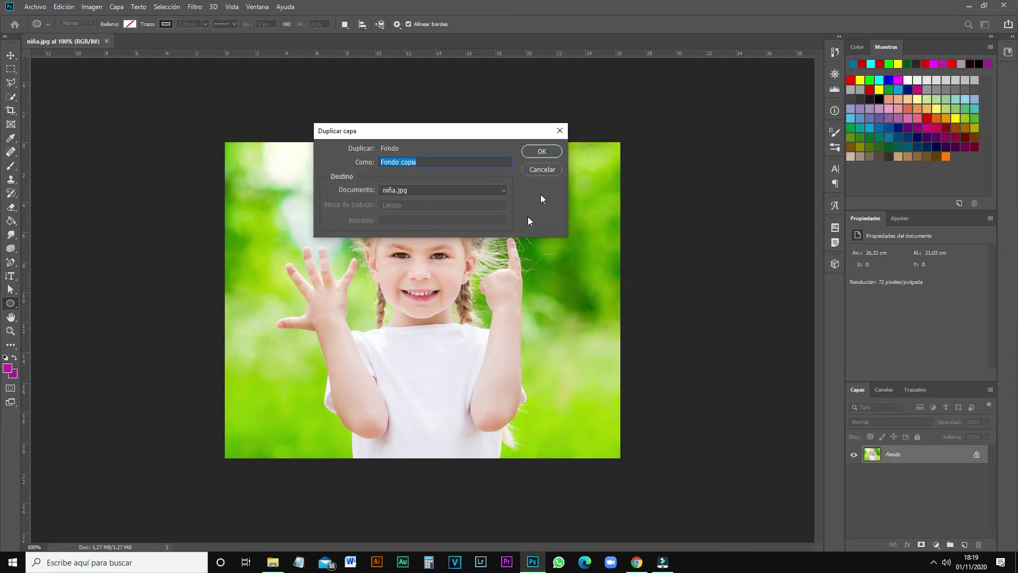
left_click(552, 153)
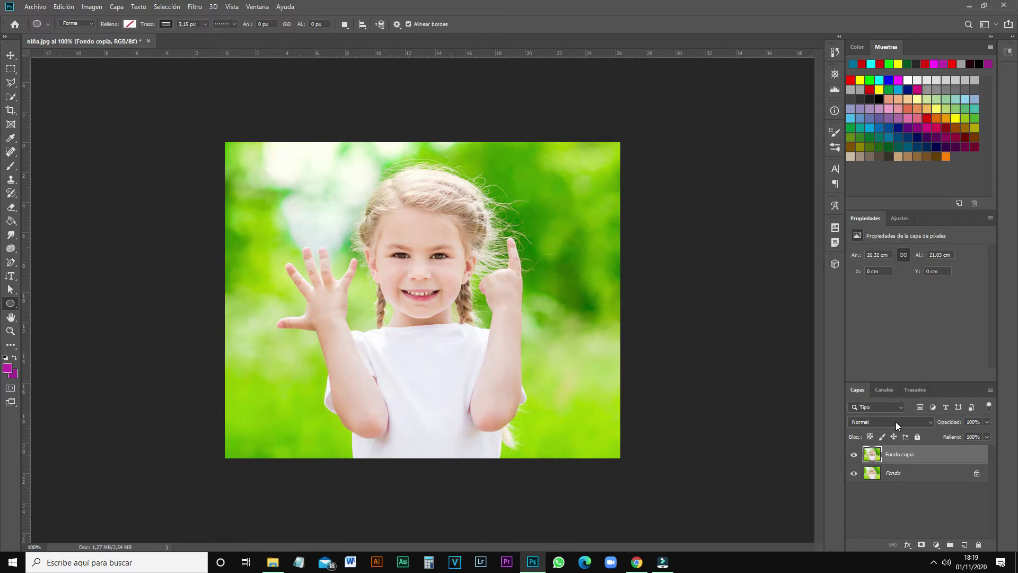
- Try Diferencia blending on Fondo copia, then reselect Fondo copia in the Layers panel
left_click(930, 422)
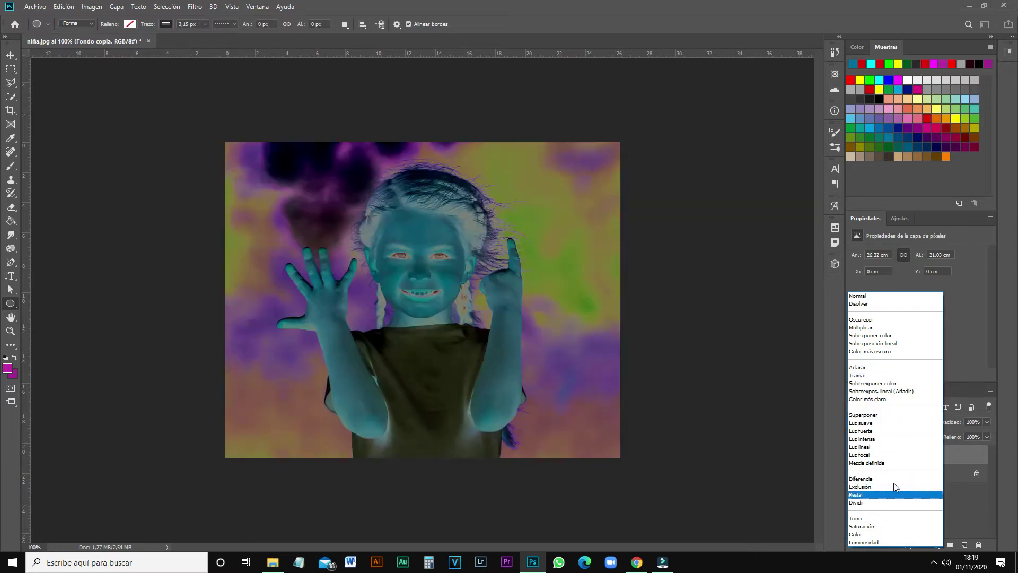
left_click(896, 479)
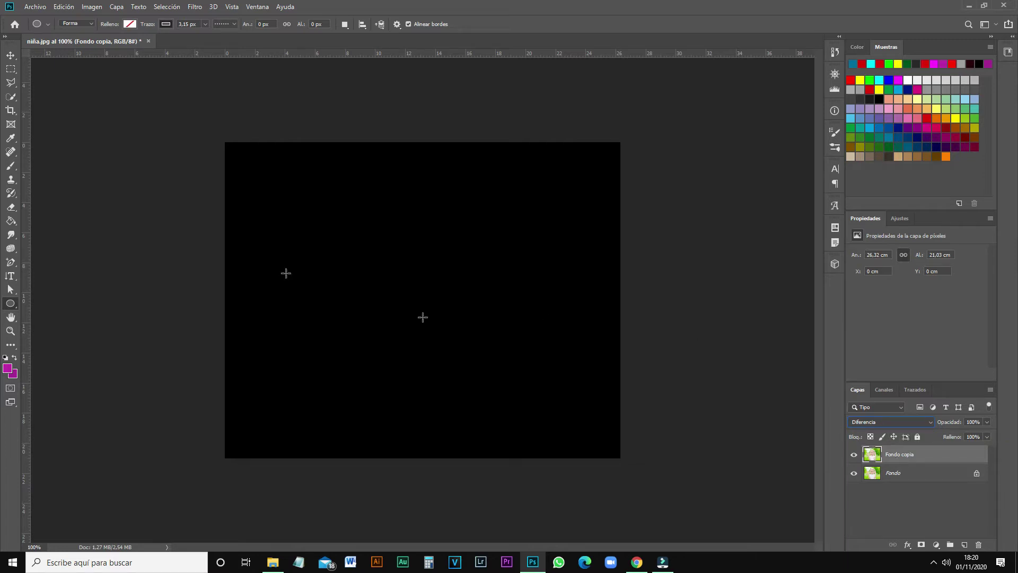
left_click(328, 253)
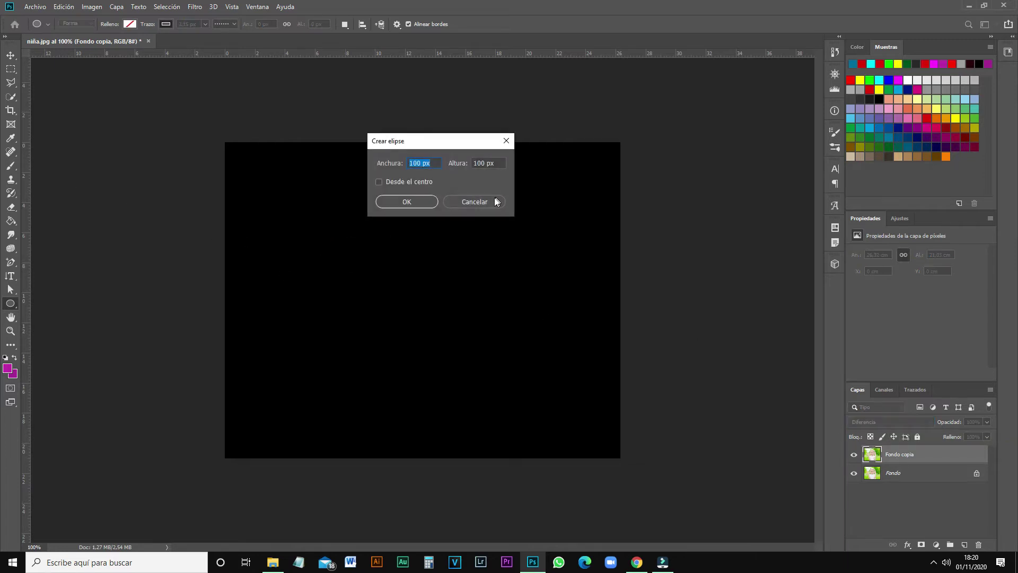
left_click(893, 470)
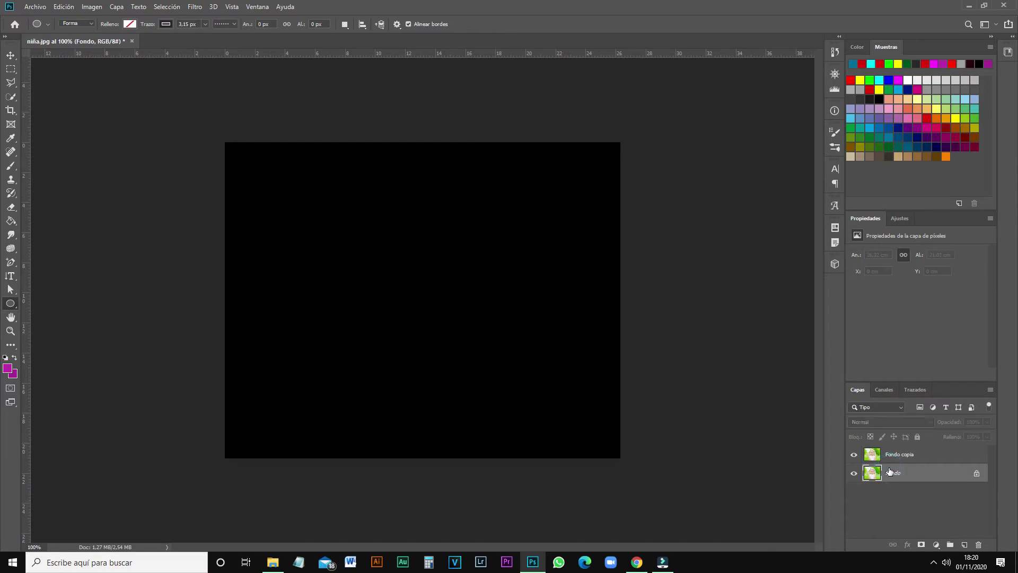
left_click(893, 455)
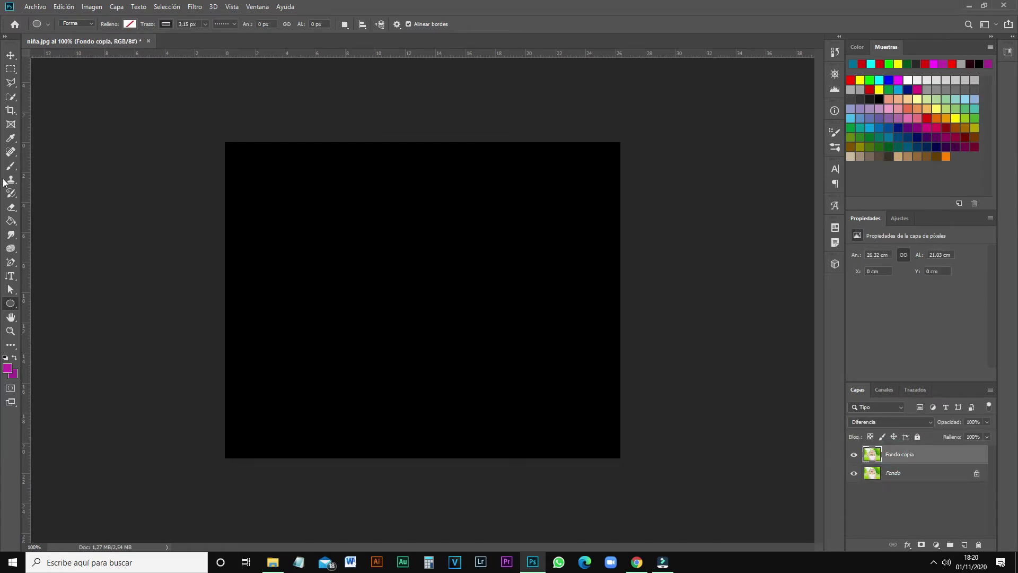
- Choose the Eyedropper tool and sample several colours from the canvas
left_click(16, 144)
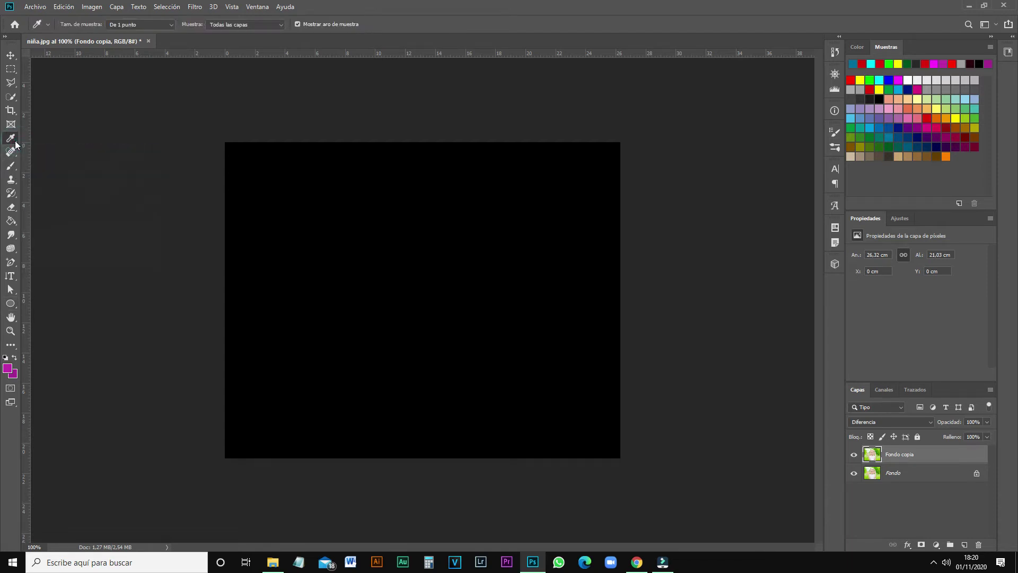
right_click(16, 142)
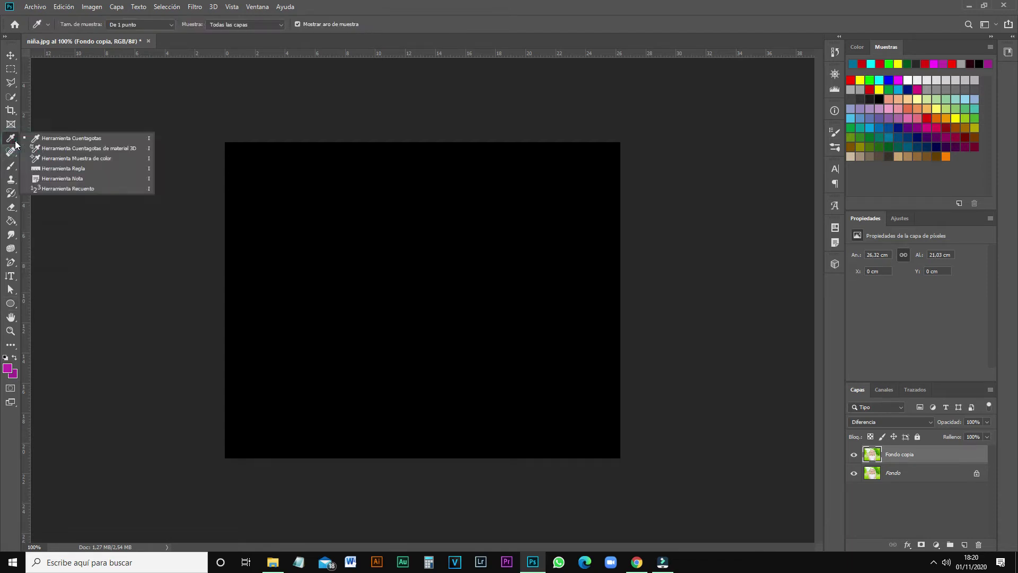
left_click(97, 138)
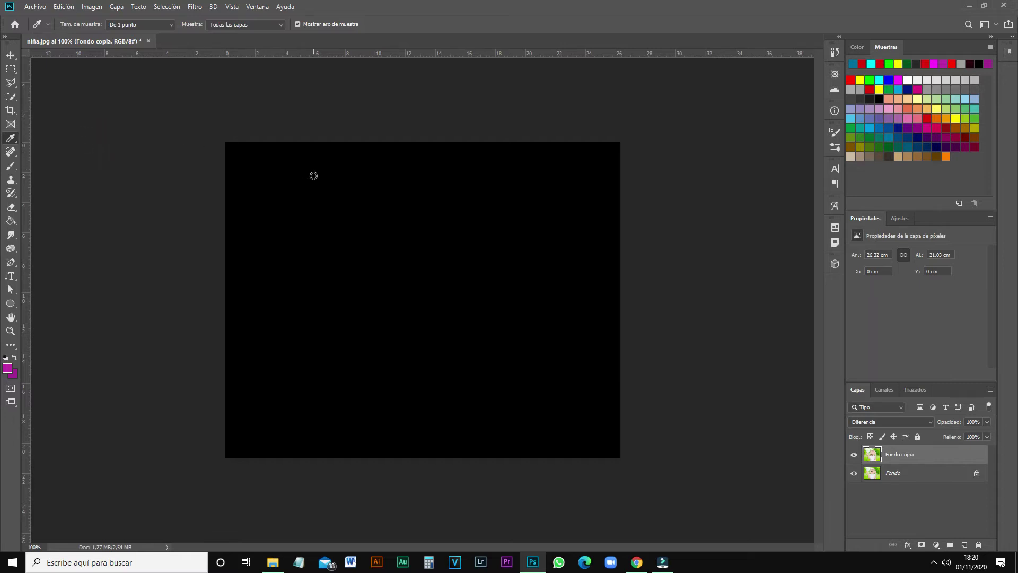
left_click(366, 191, "alt")
left_click(444, 262, "alt")
left_click(484, 325, "alt")
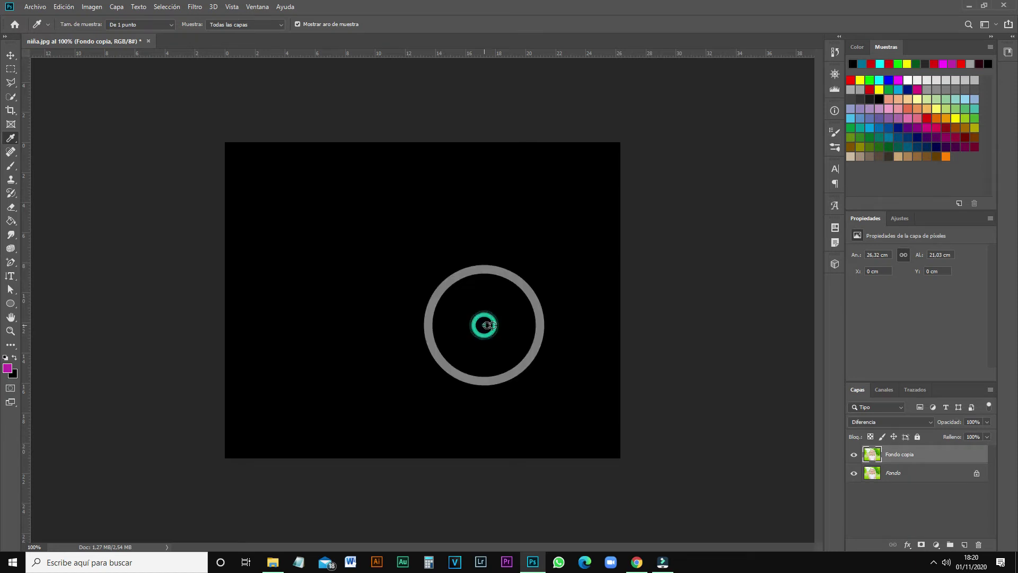
- Set Fondo copia's blend mode to Luz suave
left_click(920, 425)
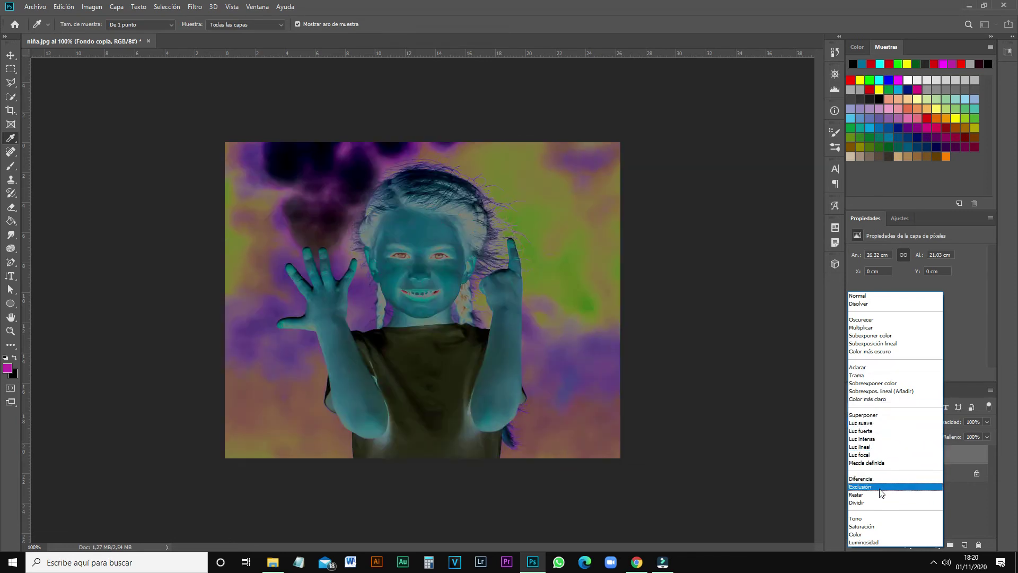
left_click(878, 478)
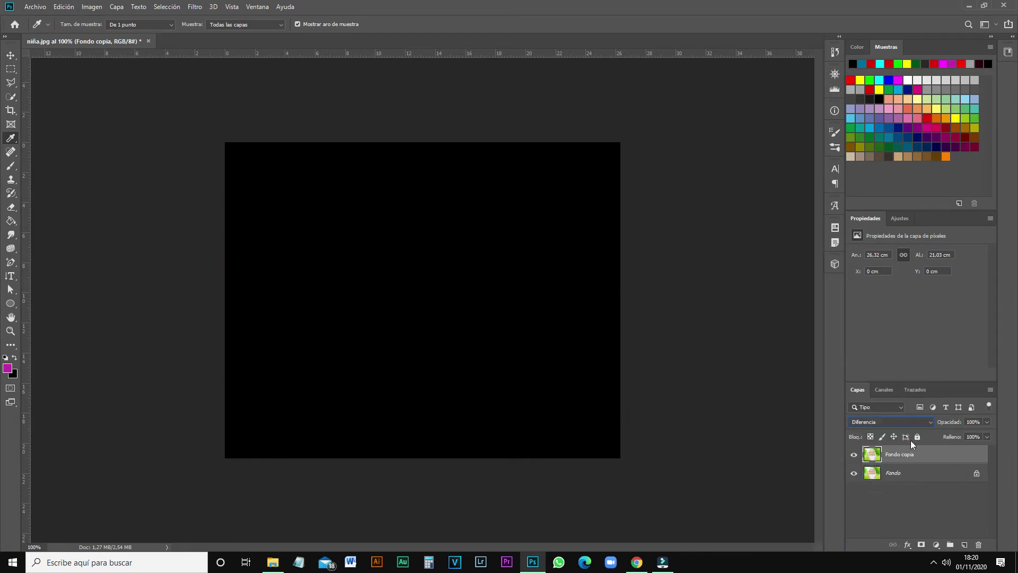
left_click(928, 421)
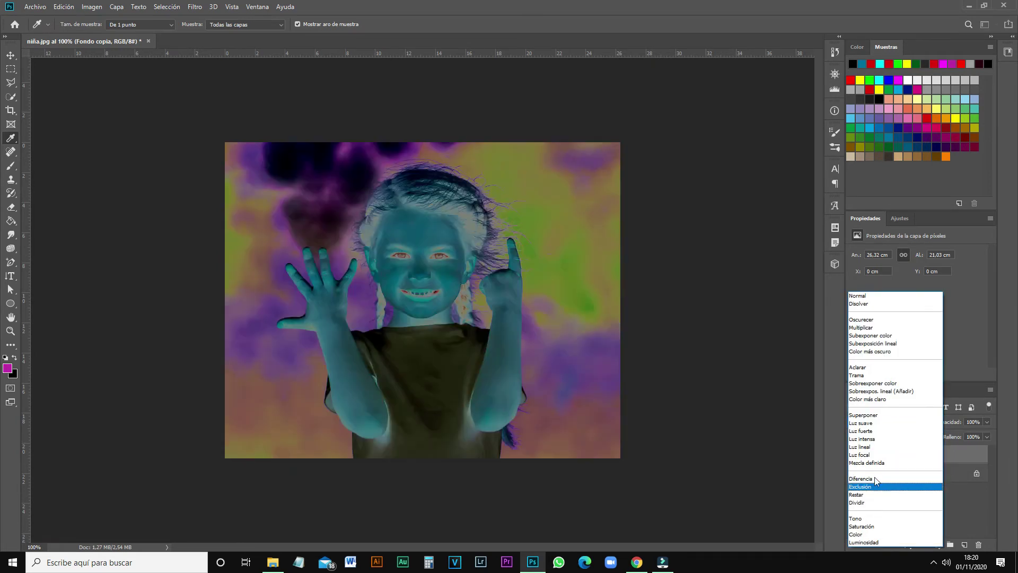
left_click(874, 429)
- Sample the girl's skin tone, then brush a pink stroke across her forehead
left_click(440, 228, "alt")
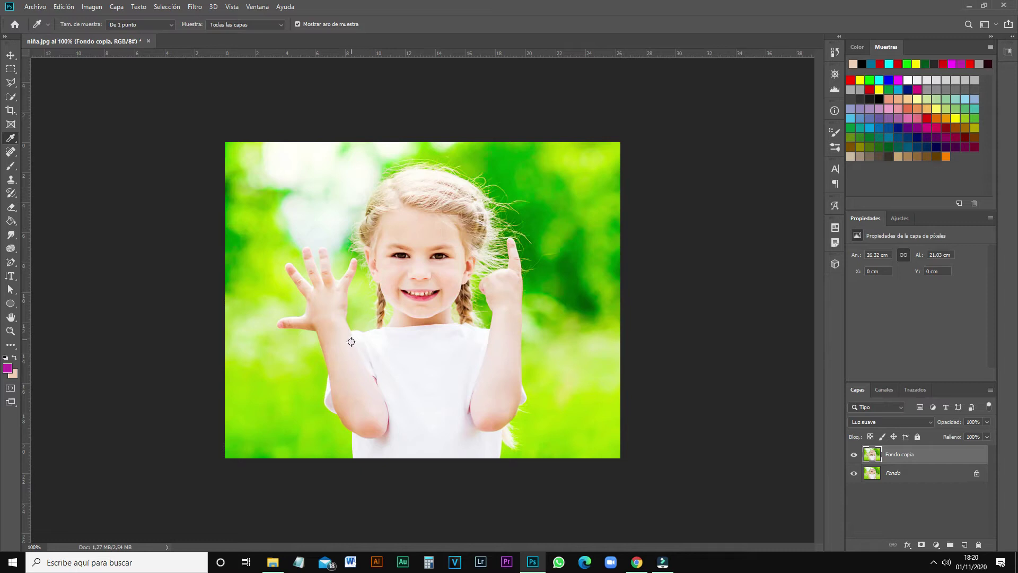
left_click(375, 395, "alt")
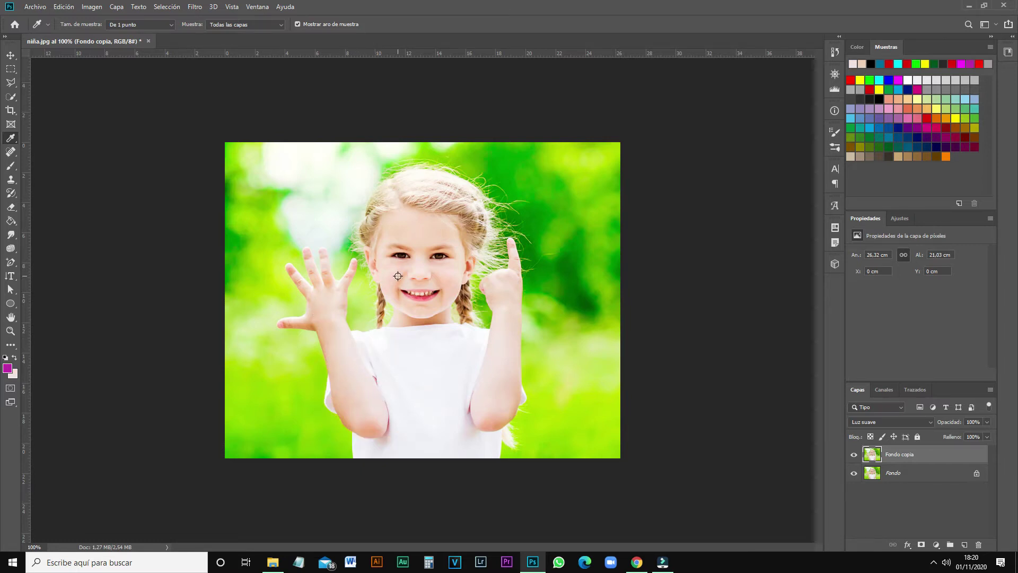
left_click(15, 167)
left_click(51, 164)
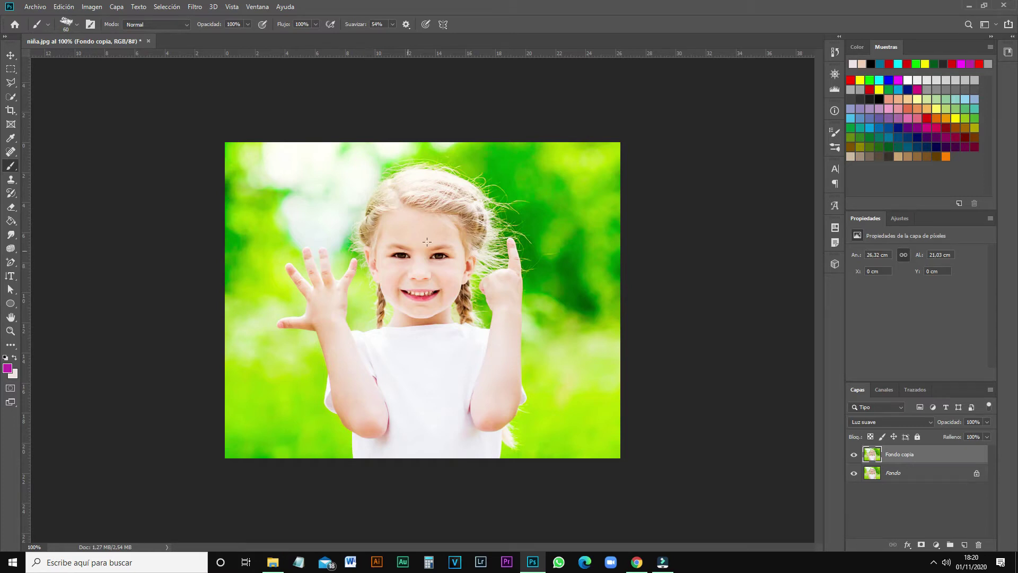
mouse_move(408, 231)
left_mouse_down()
mouse_move(434, 231)
mouse_move(451, 267)
mouse_move(425, 264)
left_mouse_up()
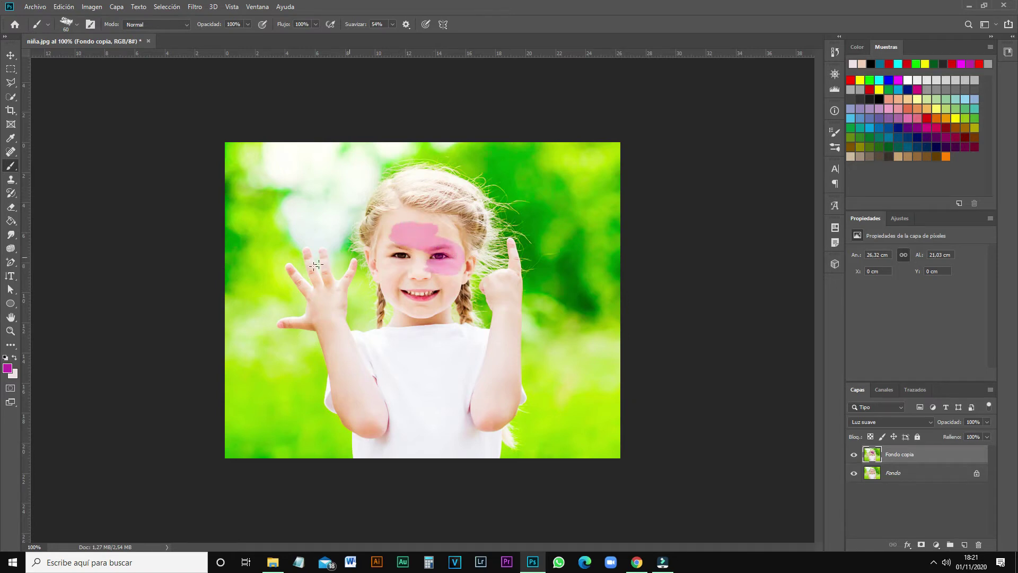
- Reset colours to black and white and paint dark strokes over the forehead toward the right eye
left_click(4, 359)
mouse_move(402, 255)
left_mouse_down()
mouse_move(425, 221)
mouse_move(399, 223)
mouse_move(400, 295)
mouse_move(418, 305)
mouse_move(386, 258)
mouse_move(399, 218)
left_mouse_up()
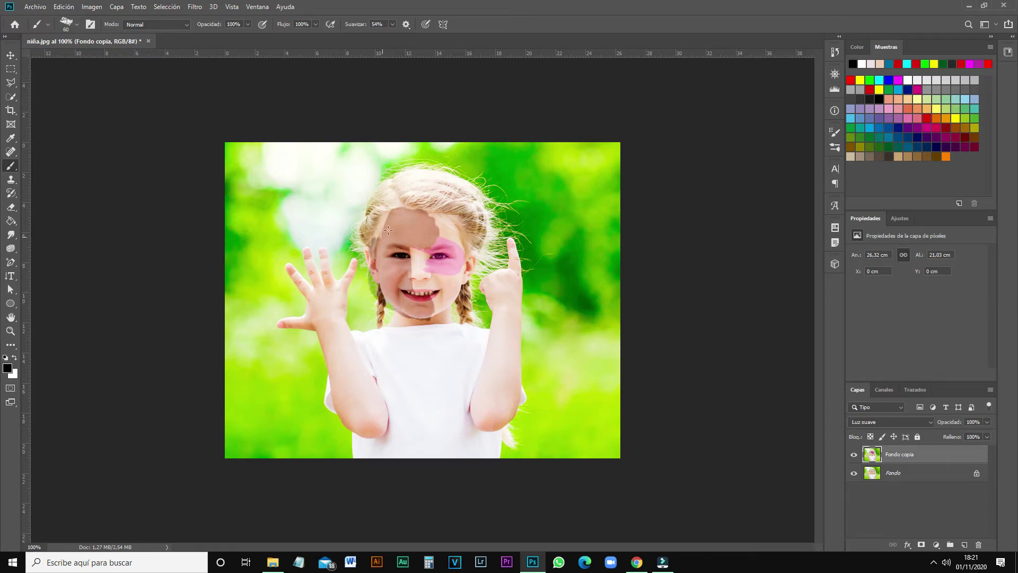
mouse_move(407, 219)
left_mouse_down()
mouse_move(471, 254)
mouse_move(448, 311)
mouse_move(448, 257)
mouse_move(395, 324)
mouse_move(448, 316)
mouse_move(441, 278)
left_mouse_up()
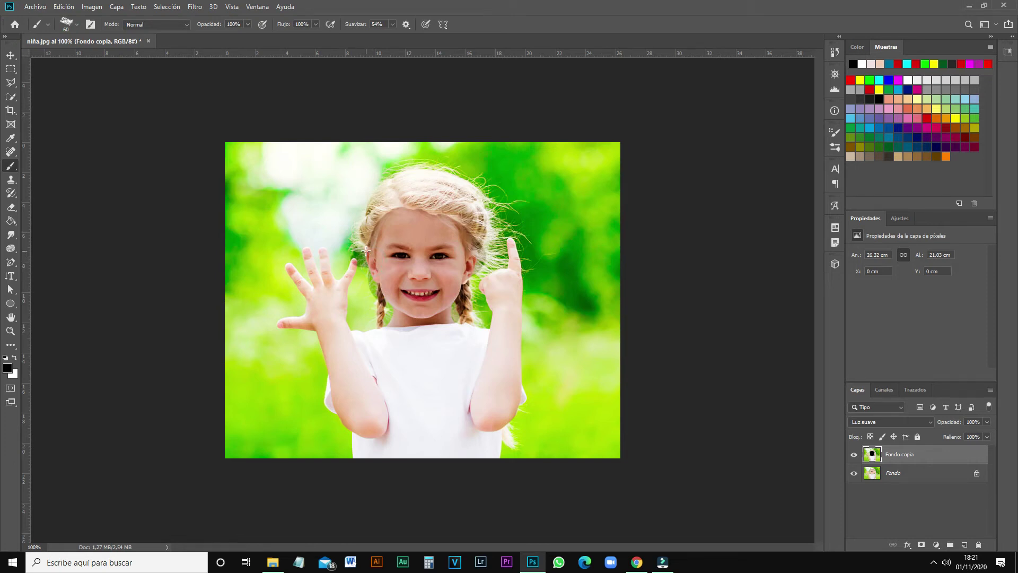
- Paint dark tone over the left hand, down both arms, and along the inner elbow edges
mouse_move(366, 250)
left_mouse_down()
mouse_move(335, 297)
mouse_move(378, 433)
mouse_move(322, 319)
mouse_move(300, 318)
mouse_move(303, 328)
mouse_move(277, 319)
mouse_move(308, 327)
mouse_move(300, 276)
mouse_move(279, 271)
mouse_move(313, 255)
left_mouse_up()
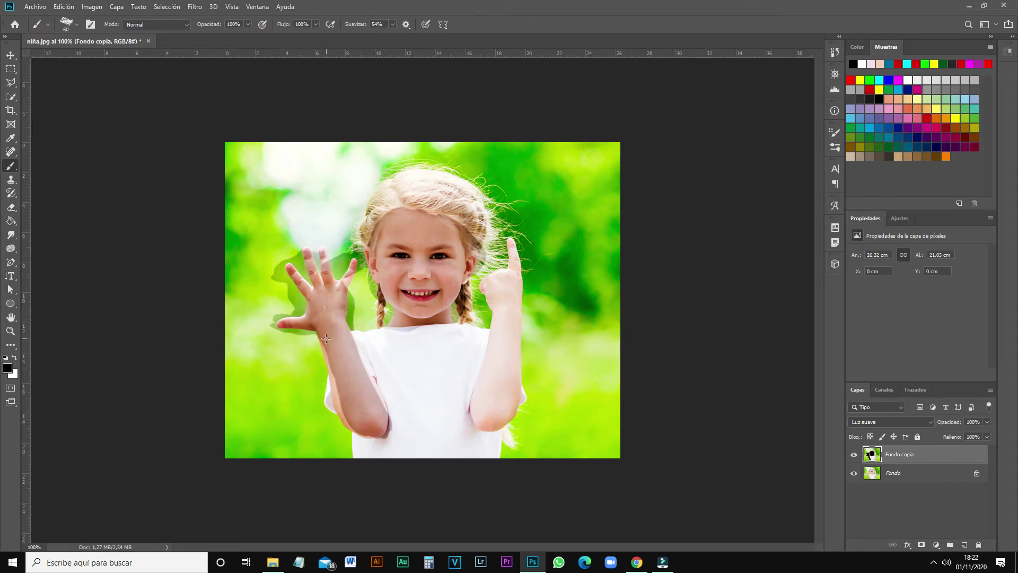
mouse_move(327, 338)
left_mouse_down()
mouse_move(321, 366)
mouse_move(351, 415)
mouse_move(383, 437)
left_mouse_up()
mouse_move(521, 279)
left_mouse_down()
mouse_move(506, 402)
mouse_move(486, 405)
mouse_move(504, 306)
mouse_move(487, 279)
mouse_move(509, 242)
mouse_move(528, 274)
left_mouse_up()
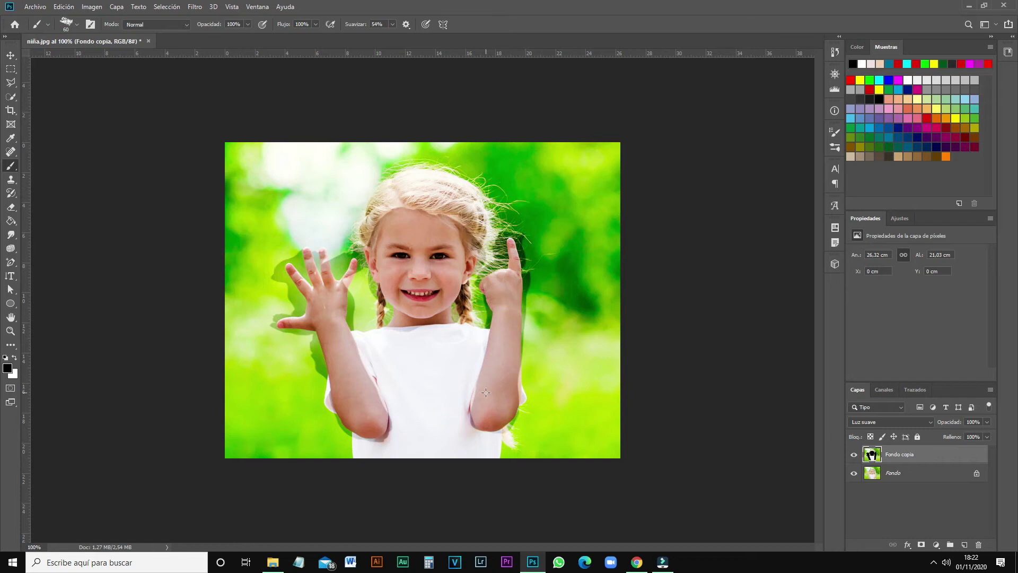
left_click_drag(477, 392, 466, 422)
left_click_drag(514, 364, 511, 407)
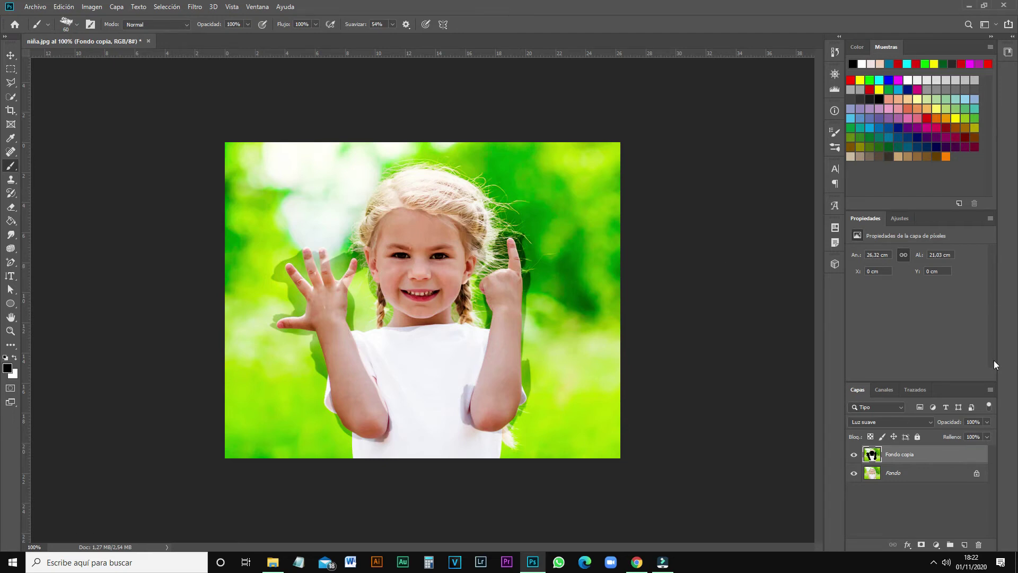
- Preview blend modes on Fondo copia, keeping it on Luz suave
right_click(908, 462)
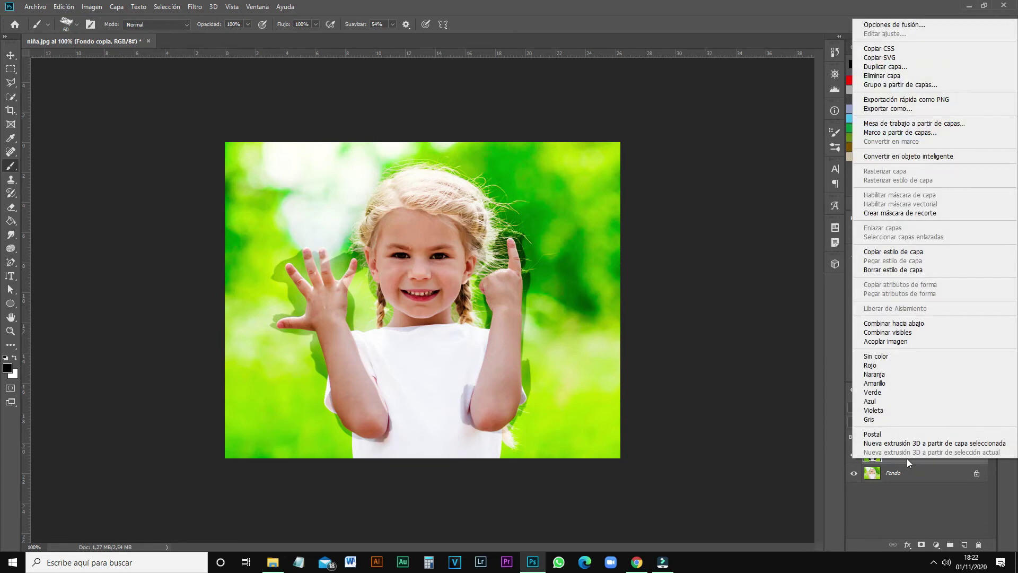
left_click(845, 502)
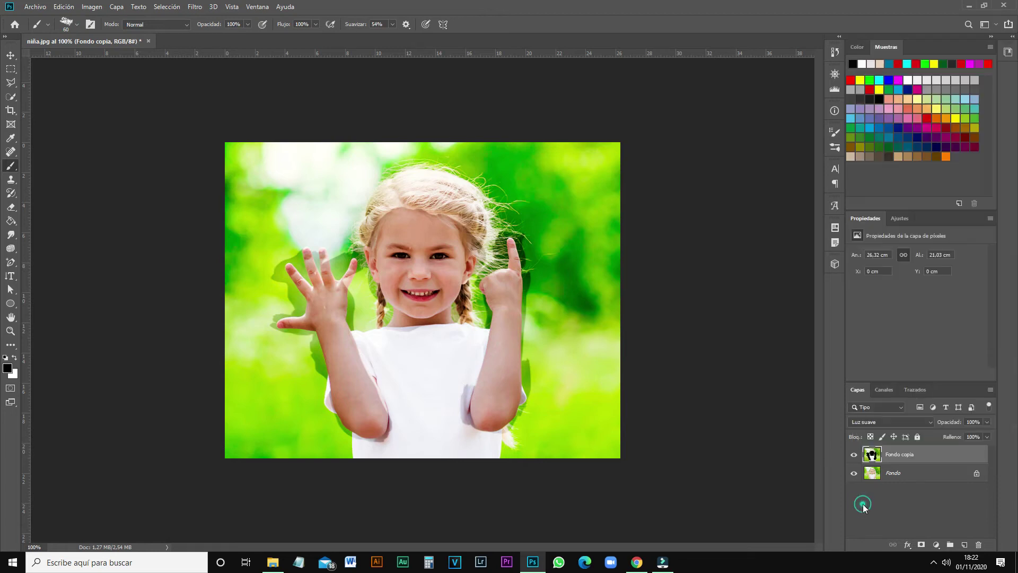
left_click(925, 422)
left_click(901, 425)
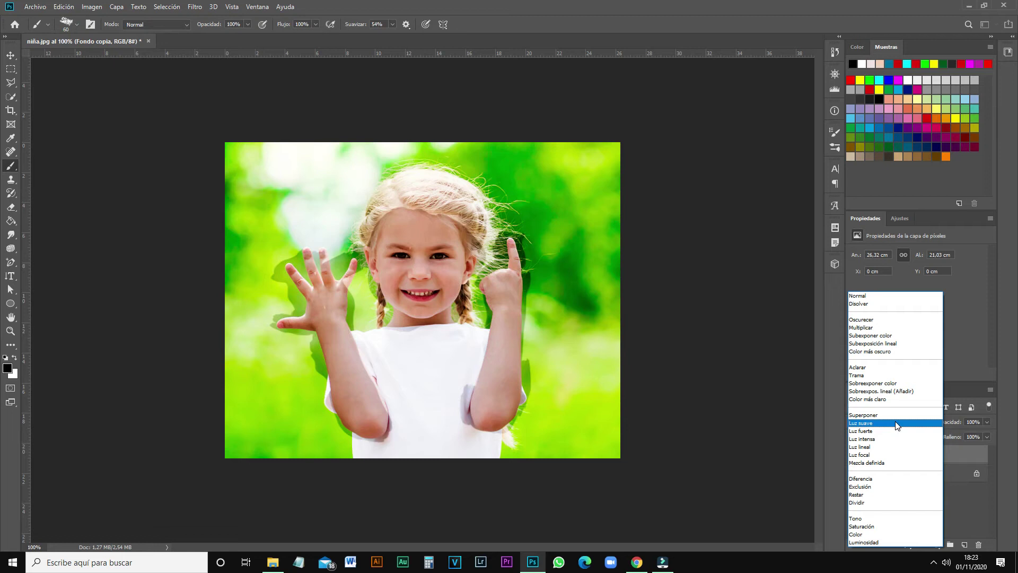
left_click(895, 423)
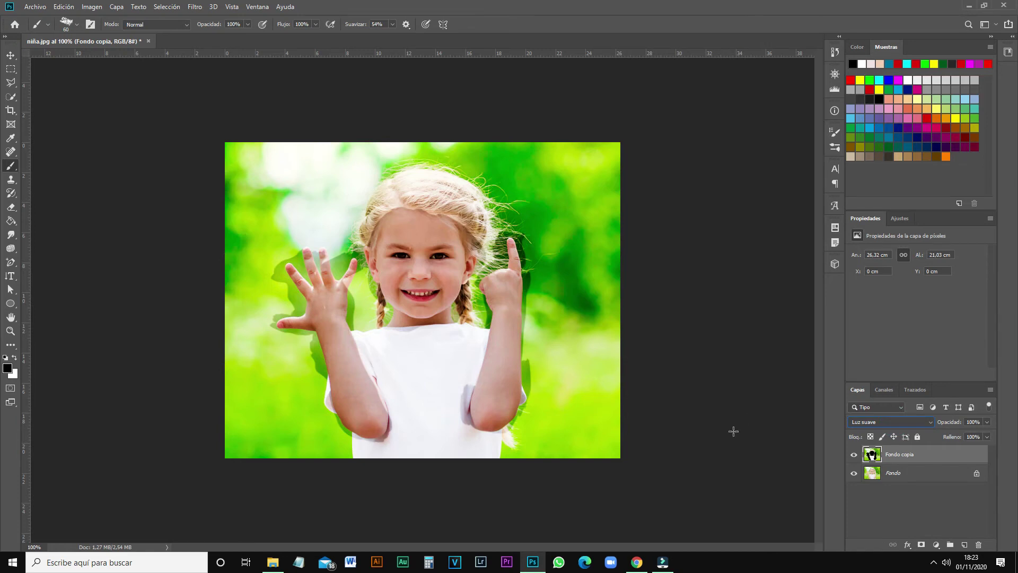
- Toggle Fondo copia between Diferencia and Luz suave, finishing on Diferencia
left_click(923, 422)
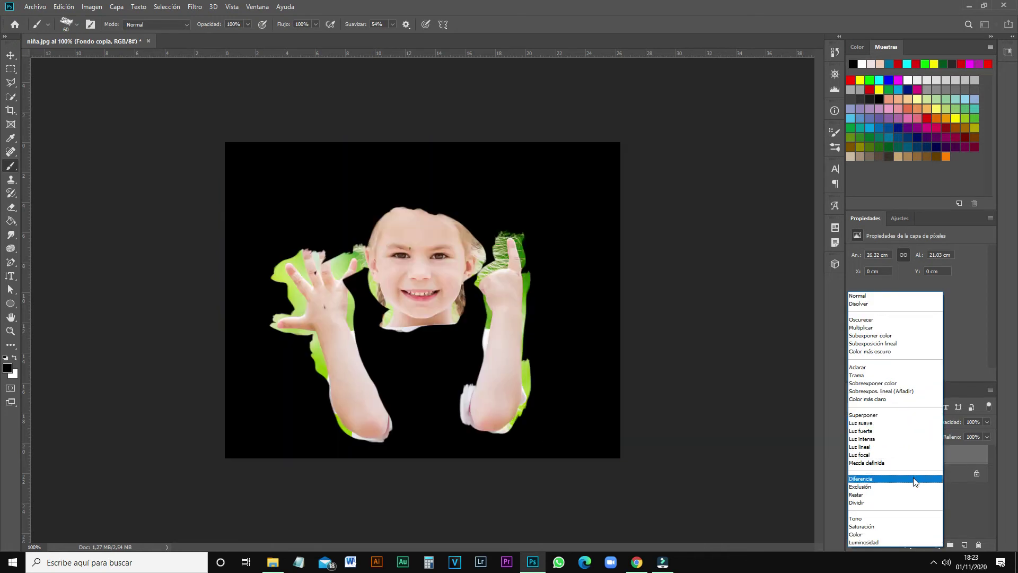
left_click(914, 479)
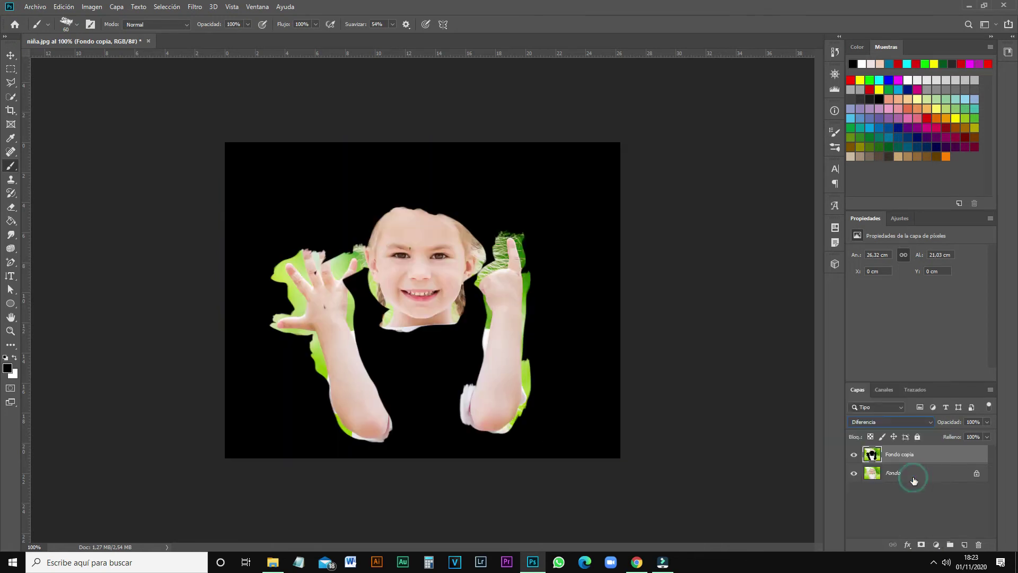
left_click(930, 422)
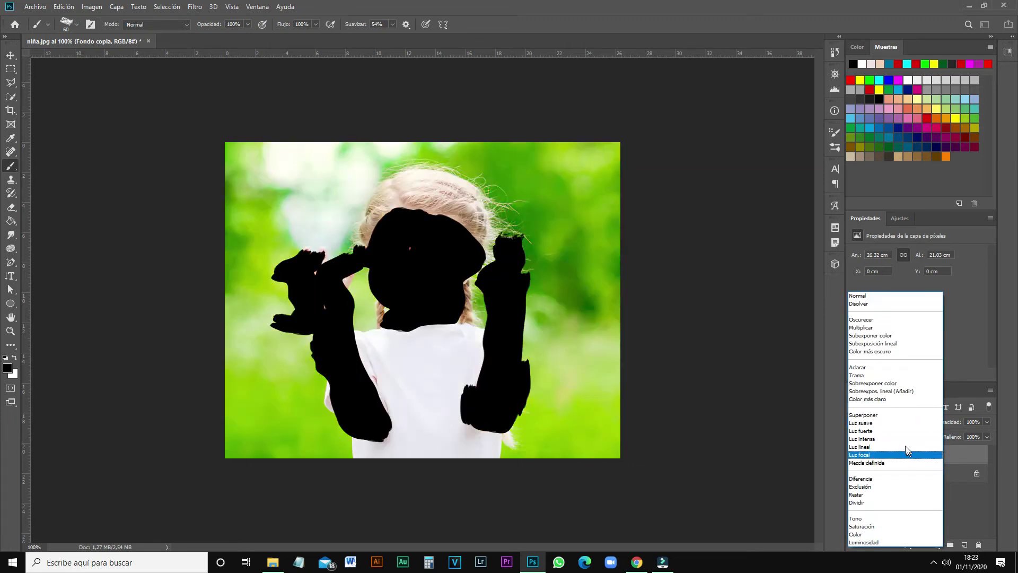
left_click(899, 423)
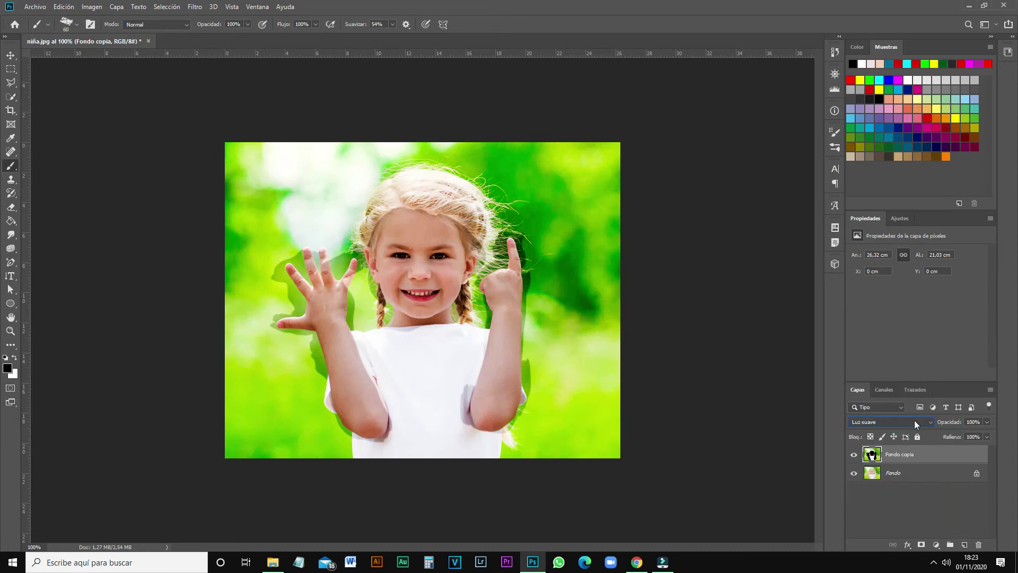
left_click(928, 422)
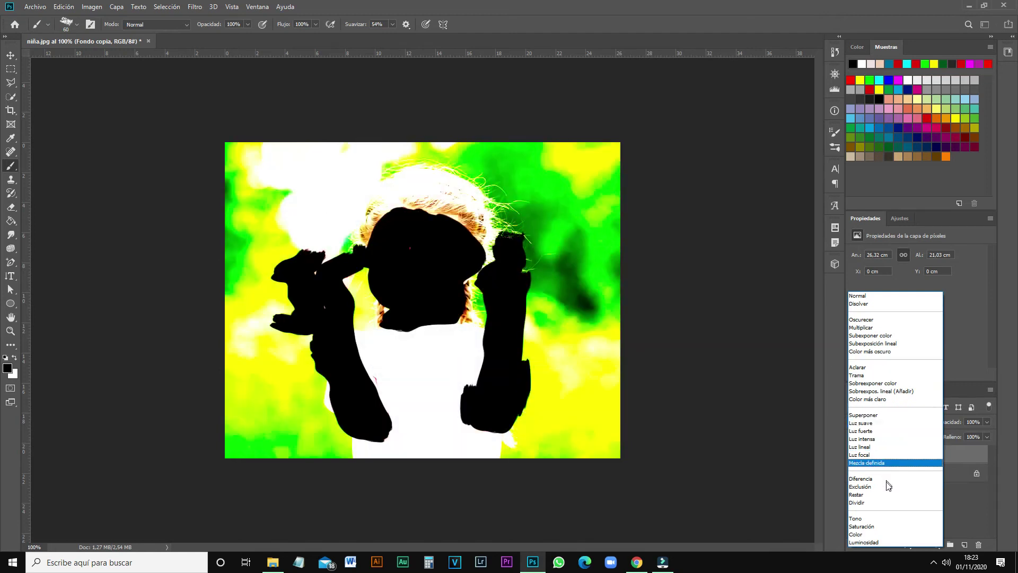
left_click(888, 479)
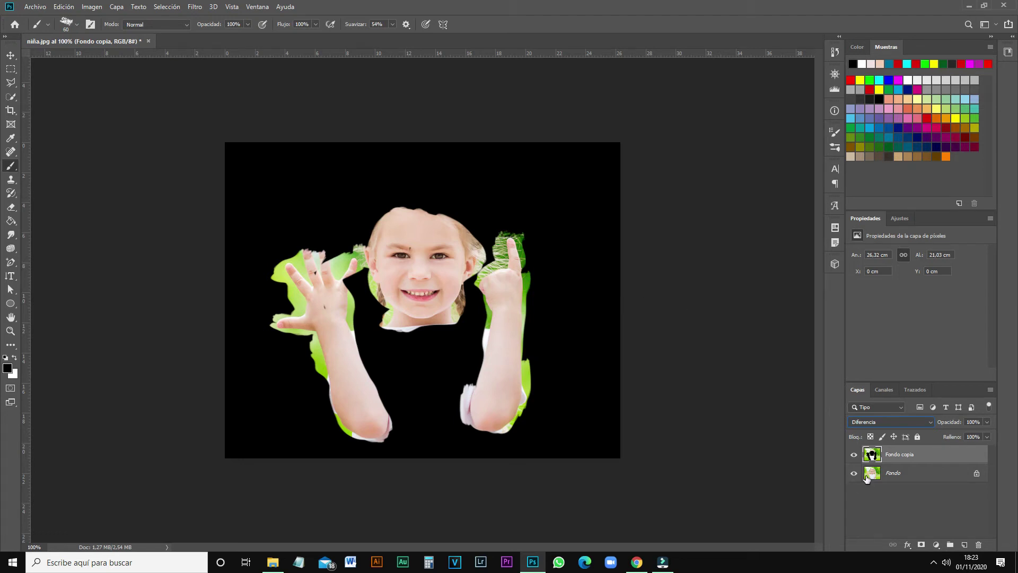
- Make Fondo the active layer and bring up the Fondo and Fondo copia context menus
left_click(904, 474)
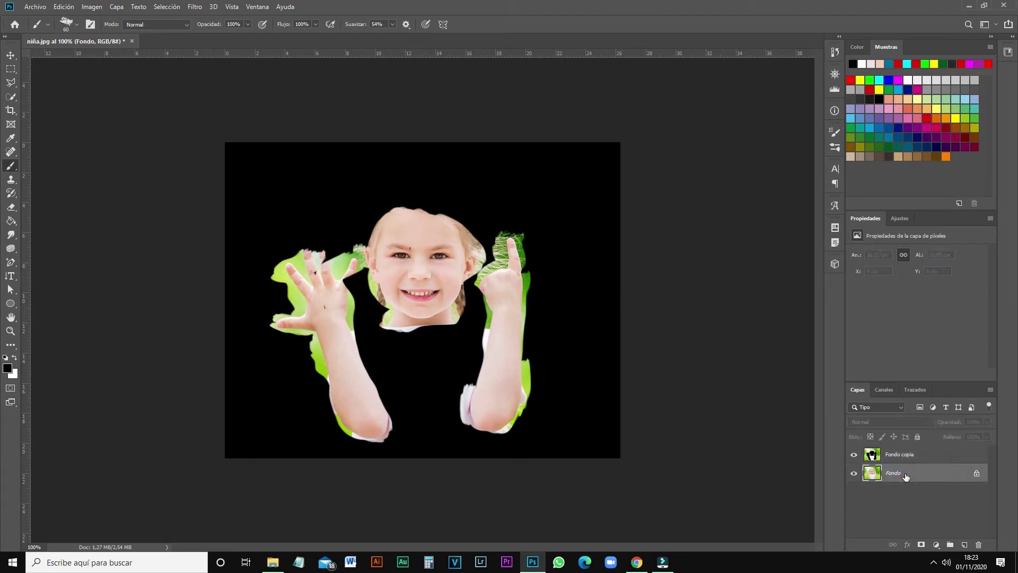
right_click(906, 474)
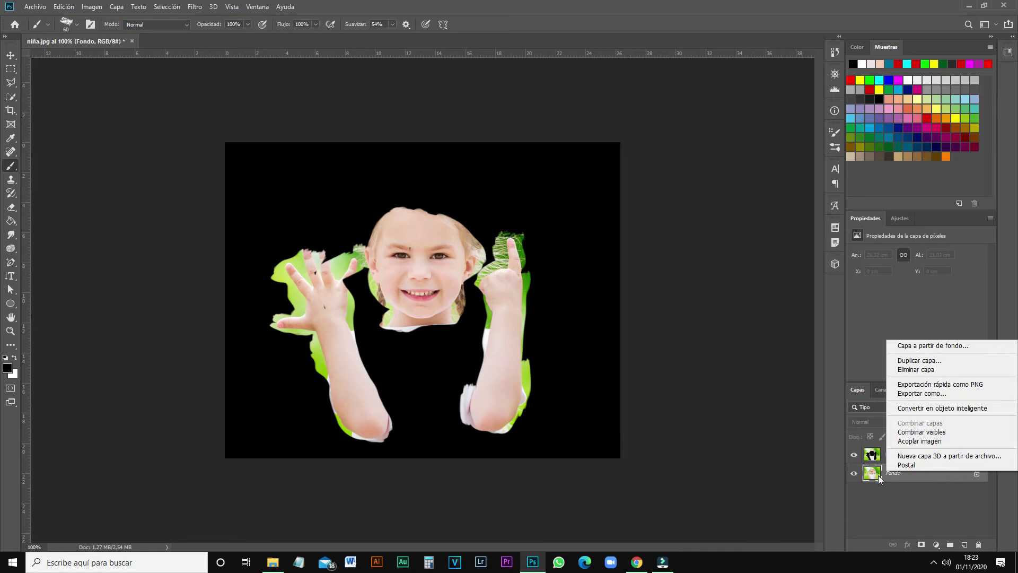
left_click(883, 455)
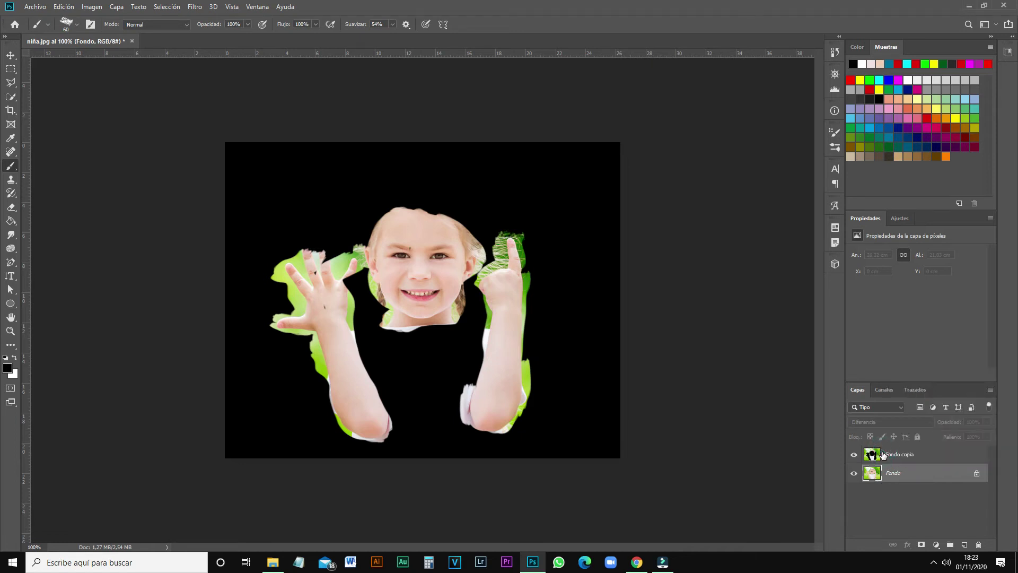
right_click(883, 456)
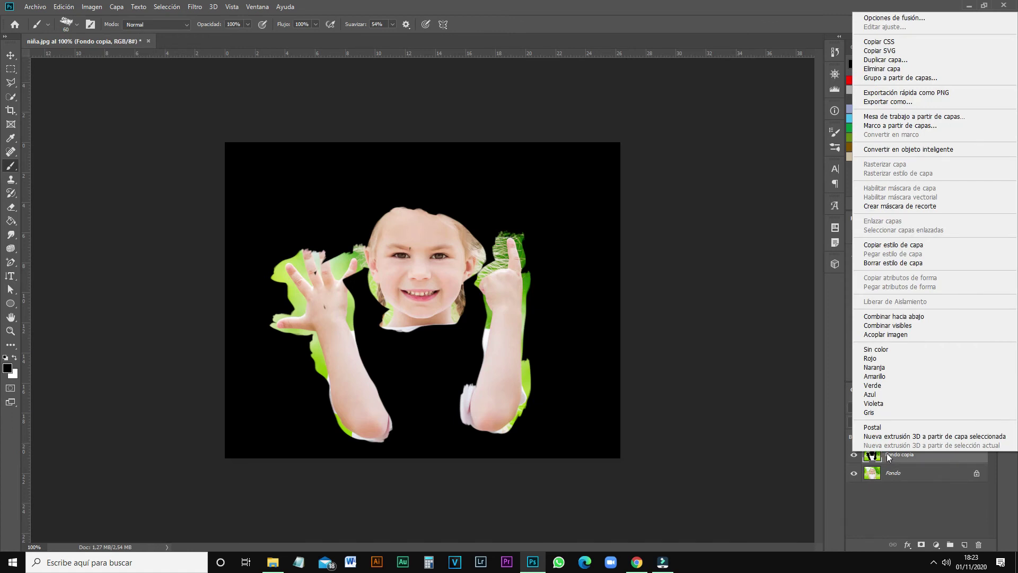
- Clip Fondo copia to Fondo with a clipping mask and restore its Luz suave blending
left_click(928, 207)
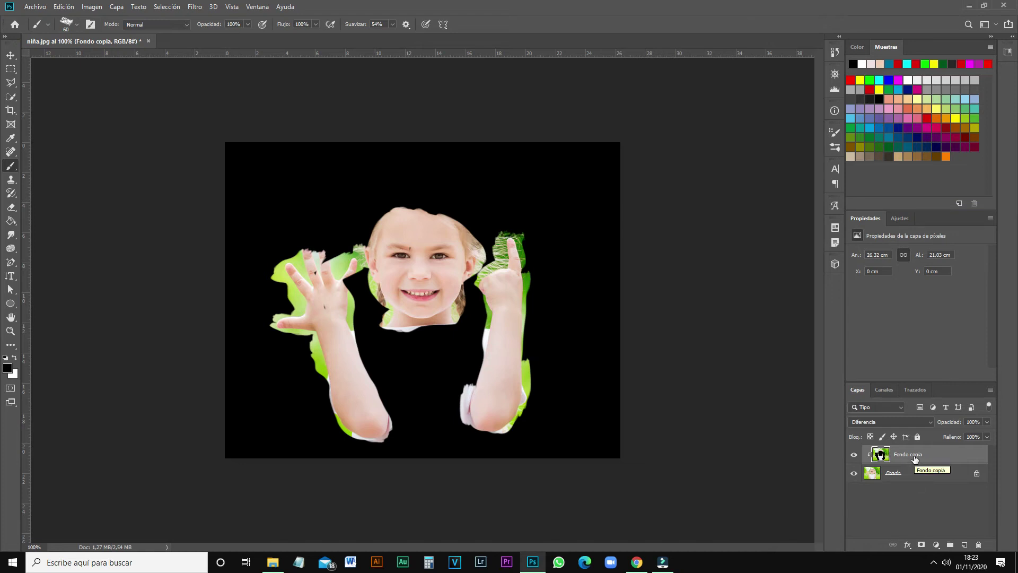
left_click(932, 424)
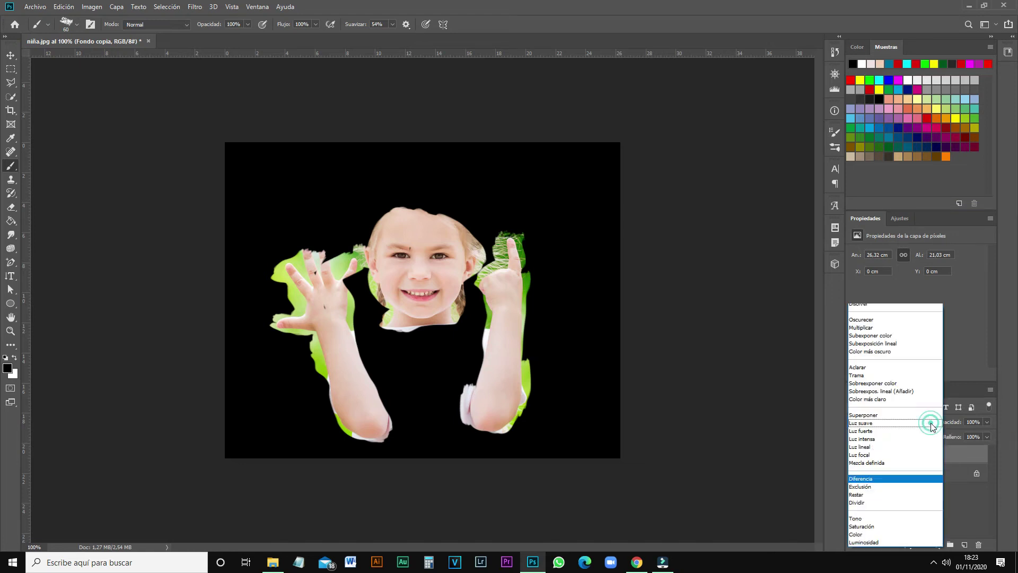
left_click(912, 424)
right_click(912, 454)
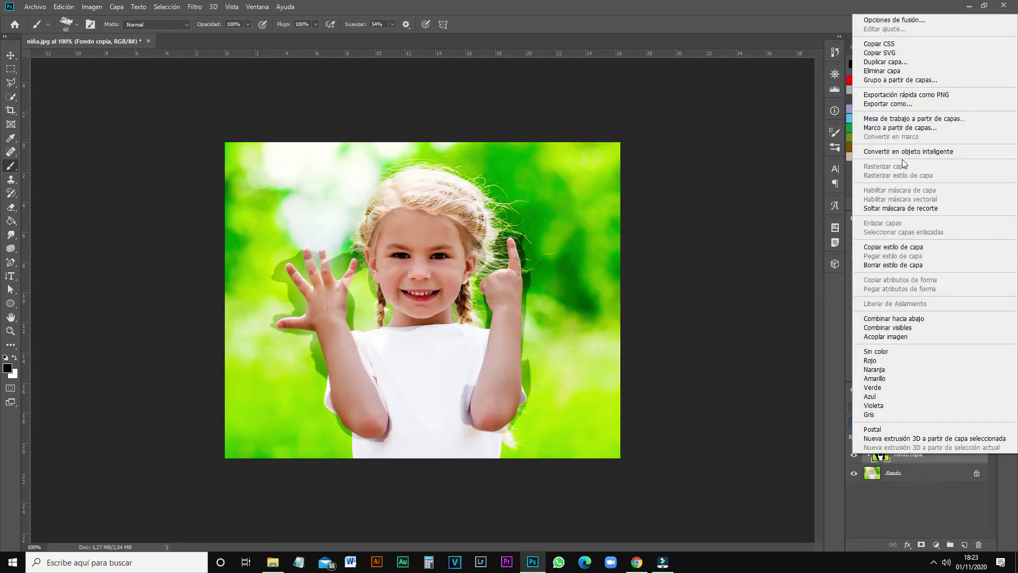
left_click(883, 463)
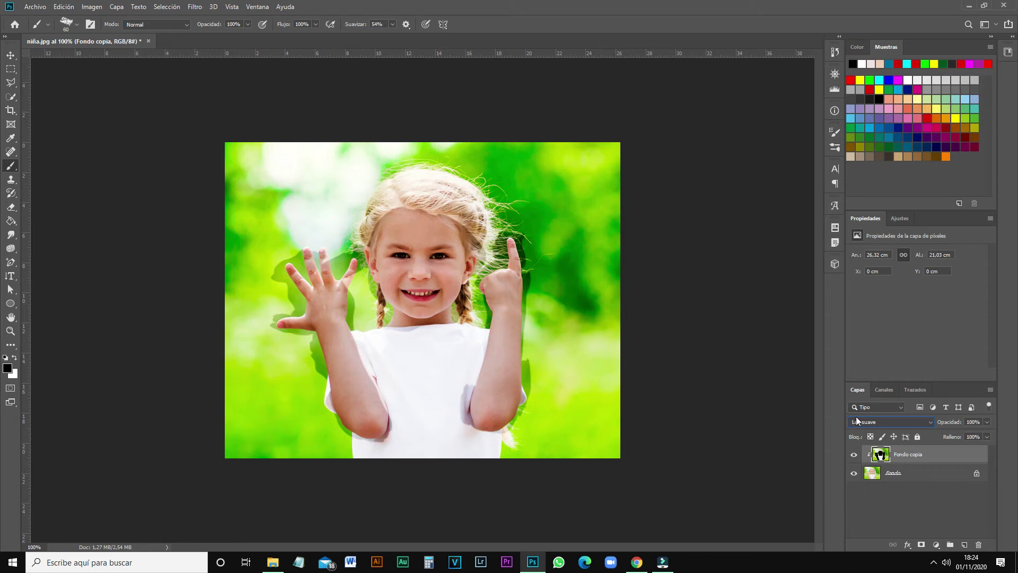
left_click(900, 219)
- Add a Blanco y negro adjustment layer, raise Rojos to 81, adjust Verdes, and select its mask
left_click(895, 256)
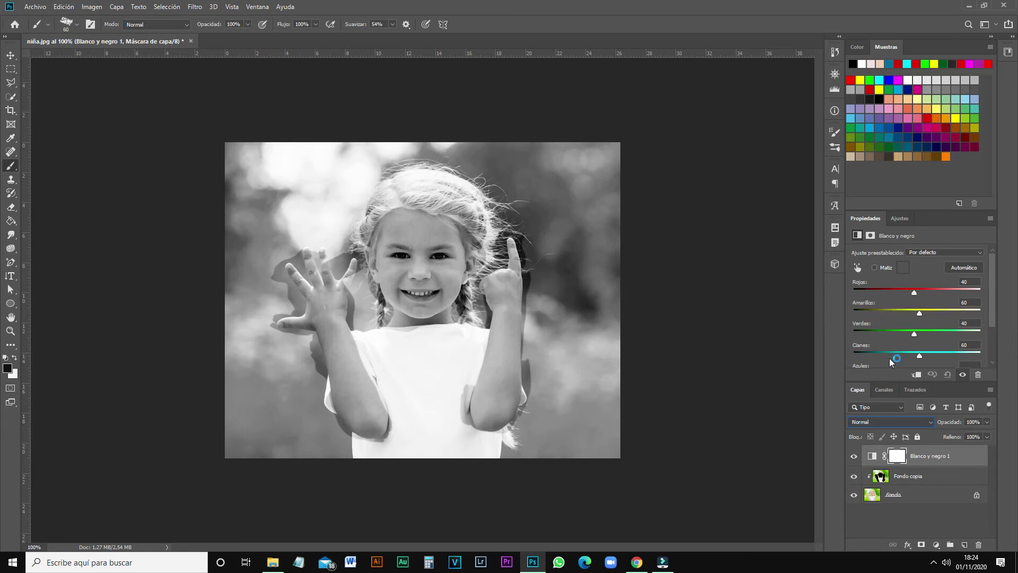
left_click_drag(994, 307, 991, 330)
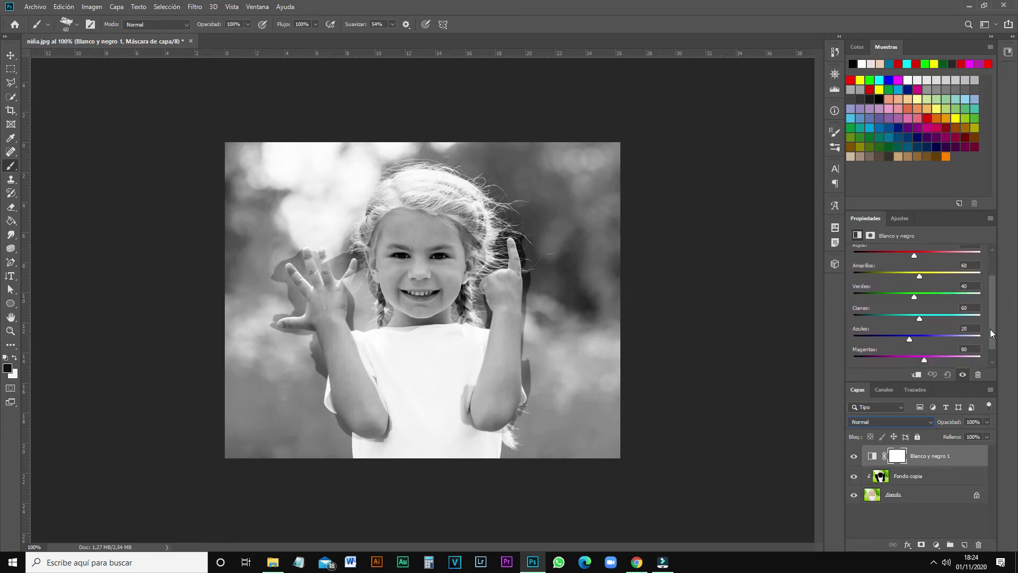
mouse_move(991, 329)
left_mouse_down()
mouse_move(995, 344)
mouse_move(983, 293)
left_mouse_up()
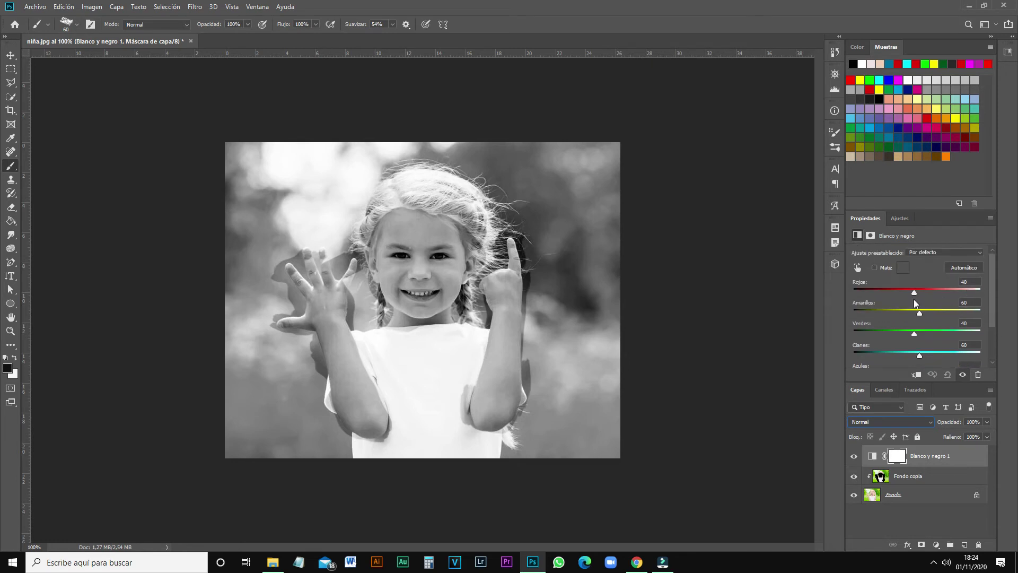
mouse_move(914, 292)
left_mouse_down()
mouse_move(948, 293)
mouse_move(905, 296)
mouse_move(925, 296)
mouse_move(912, 314)
mouse_move(937, 314)
mouse_move(918, 316)
left_mouse_up()
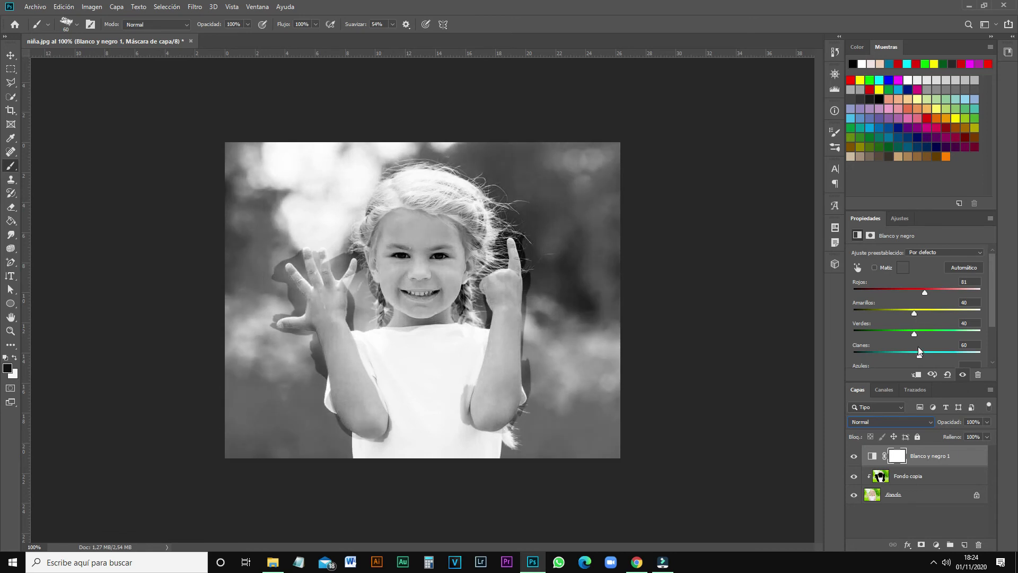
mouse_move(918, 335)
left_mouse_down()
mouse_move(901, 352)
mouse_move(955, 354)
left_mouse_up()
left_click(896, 458)
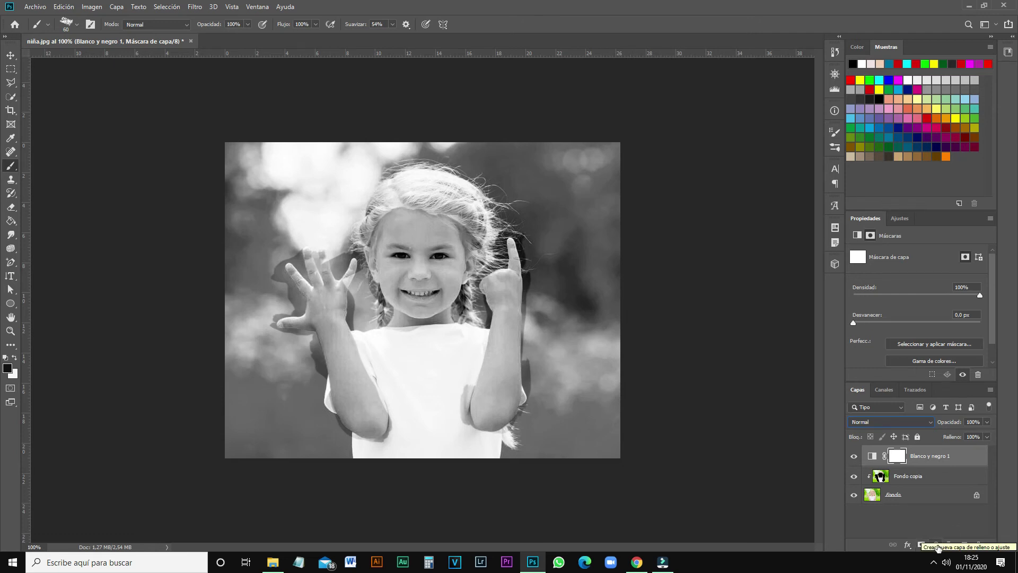
- Add a Tono/saturación adjustment layer above Blanco y negro 1
left_click(938, 546)
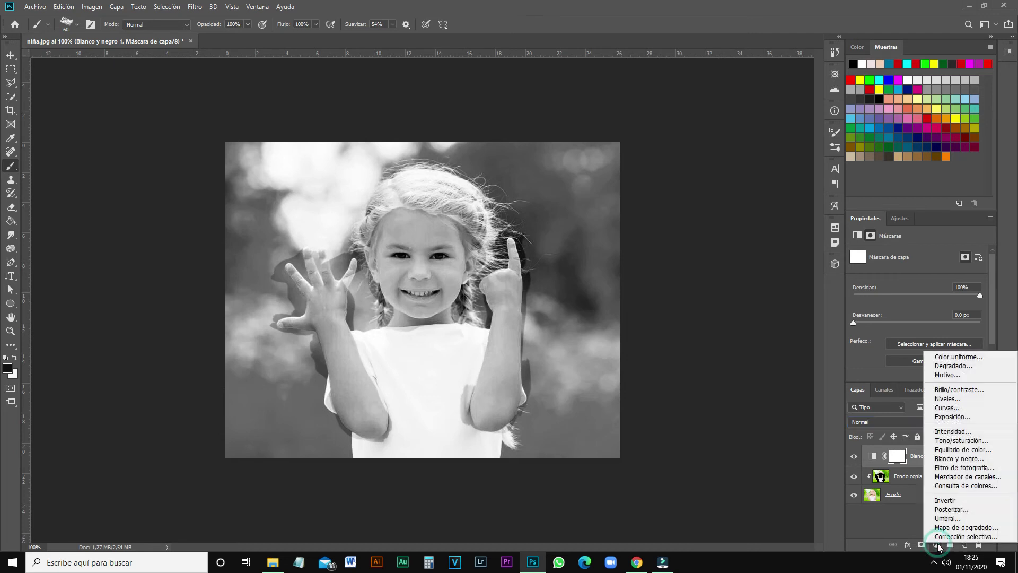
left_click(939, 545)
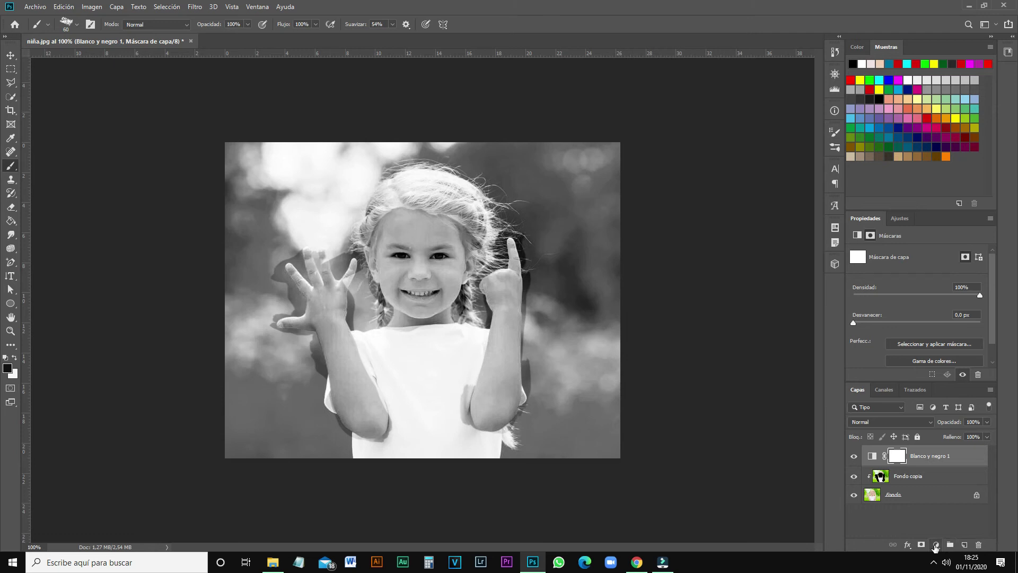
left_click(937, 547)
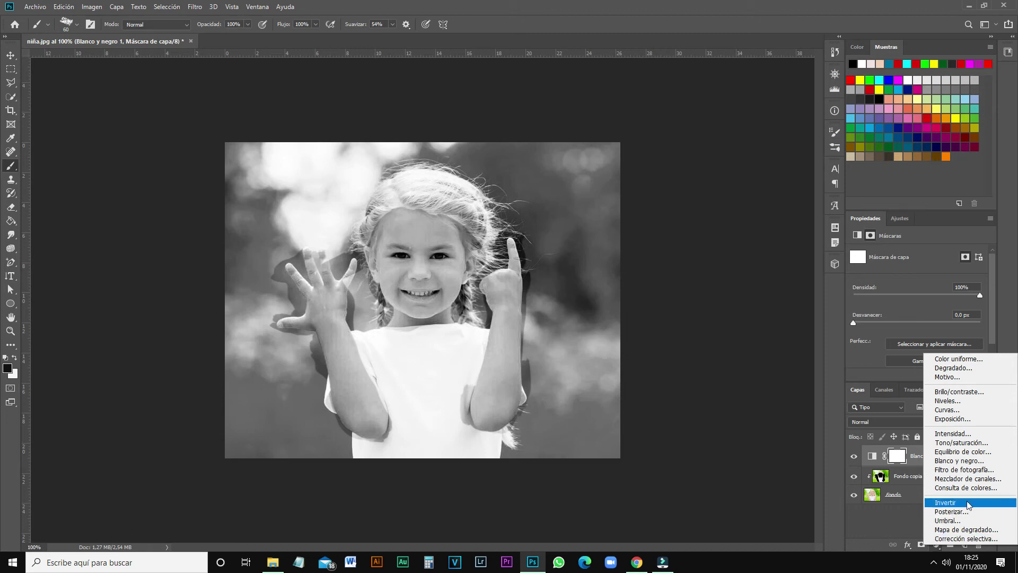
left_click(965, 443)
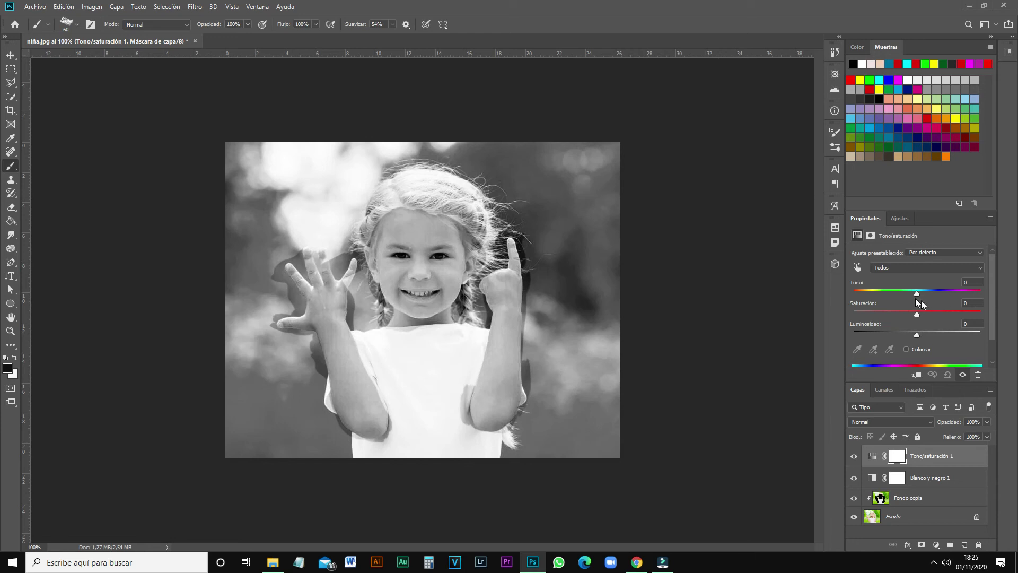
- Set hue +40, saturation -9 and lightness +25, then select the adjustment's mask
left_click_drag(918, 293, 894, 290)
left_click(943, 297)
left_click_drag(917, 313, 914, 314)
left_click_drag(917, 333, 934, 330)
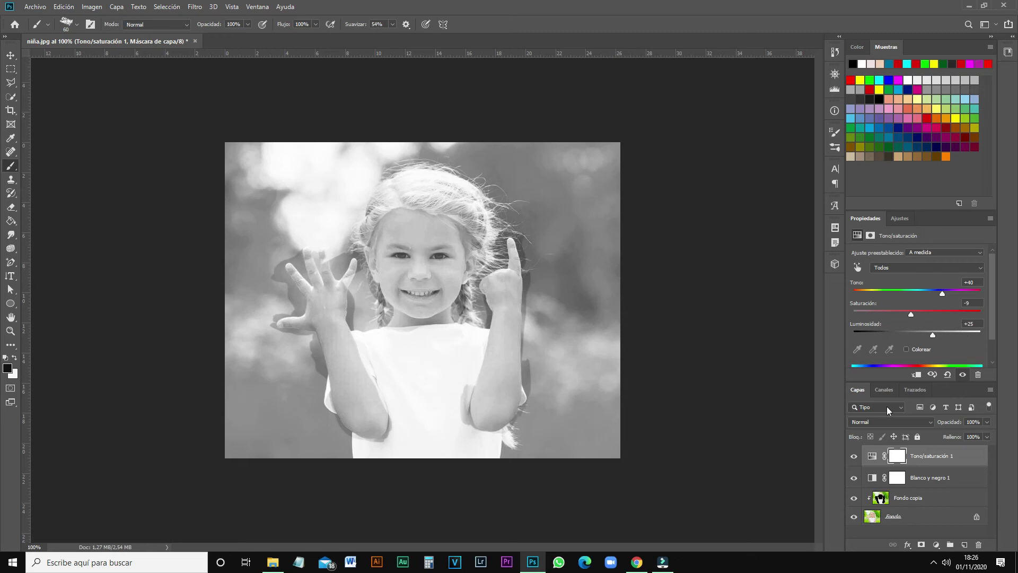
left_click(899, 466)
left_click(898, 467)
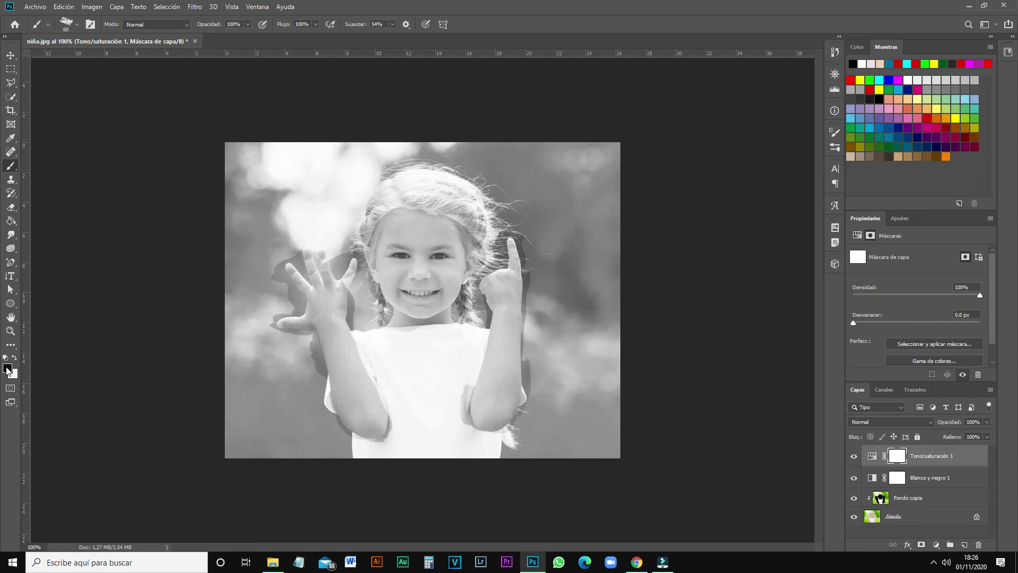
left_click(8, 369)
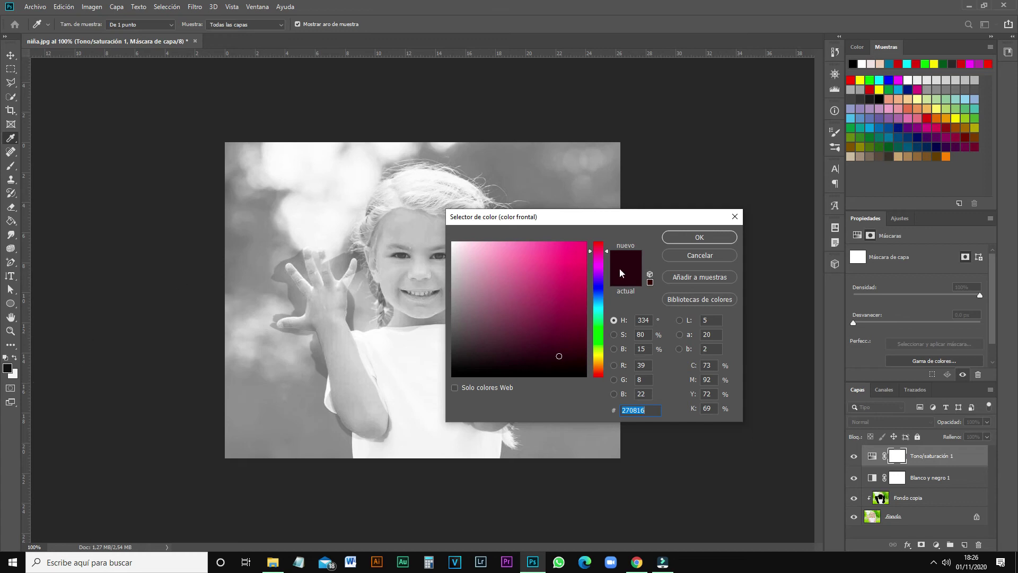
left_click(735, 216)
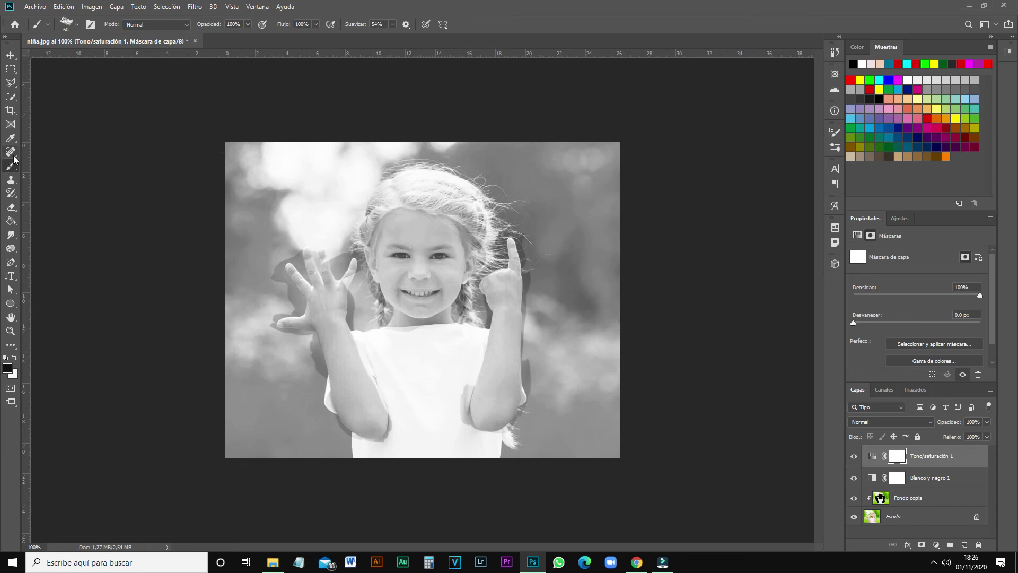
- Switch to the standard Eraser Tool and erase the mask over the open hand and wrist
left_click(11, 209)
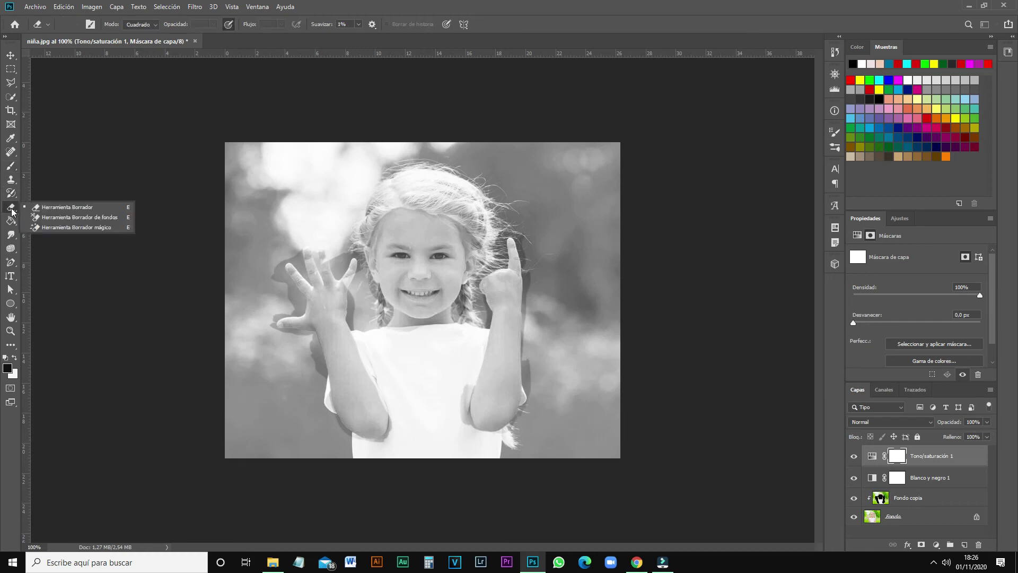
left_click(45, 206)
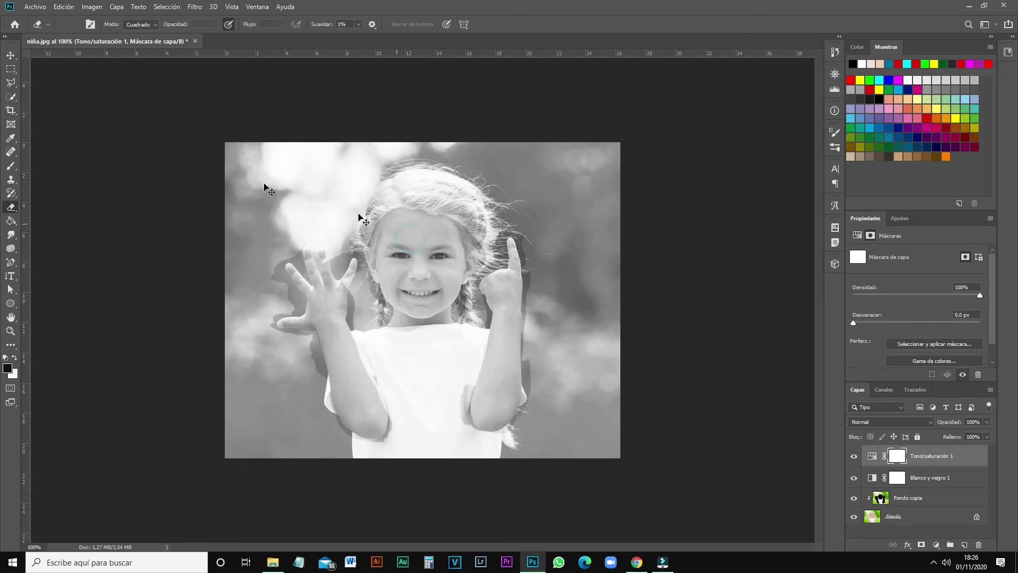
right_click(17, 208)
left_click(49, 209)
left_click_drag(343, 308, 346, 345)
left_click_drag(341, 300, 342, 350)
mouse_move(325, 307)
left_mouse_down()
mouse_move(310, 291)
mouse_move(331, 318)
left_mouse_up()
left_click(399, 267)
- Erase the Tono/saturación 1 mask over the girl's eyes and forearm
left_click_drag(433, 273, 427, 231)
left_click(500, 323)
left_click_drag(495, 391, 512, 253)
mouse_move(517, 313)
left_mouse_down()
mouse_move(500, 400)
mouse_move(515, 357)
mouse_move(506, 294)
left_mouse_up()
left_click(451, 282)
- Erase the mask over the raised hand's fingers and palm and the forehead
left_click_drag(325, 294, 307, 252)
left_click_drag(318, 318, 339, 263)
left_click(398, 227)
mouse_move(486, 279)
left_mouse_down()
mouse_move(495, 288)
mouse_move(510, 278)
left_mouse_up()
- Lower the Tono/saturación 1 layer's opacity to 52%
left_click(988, 422)
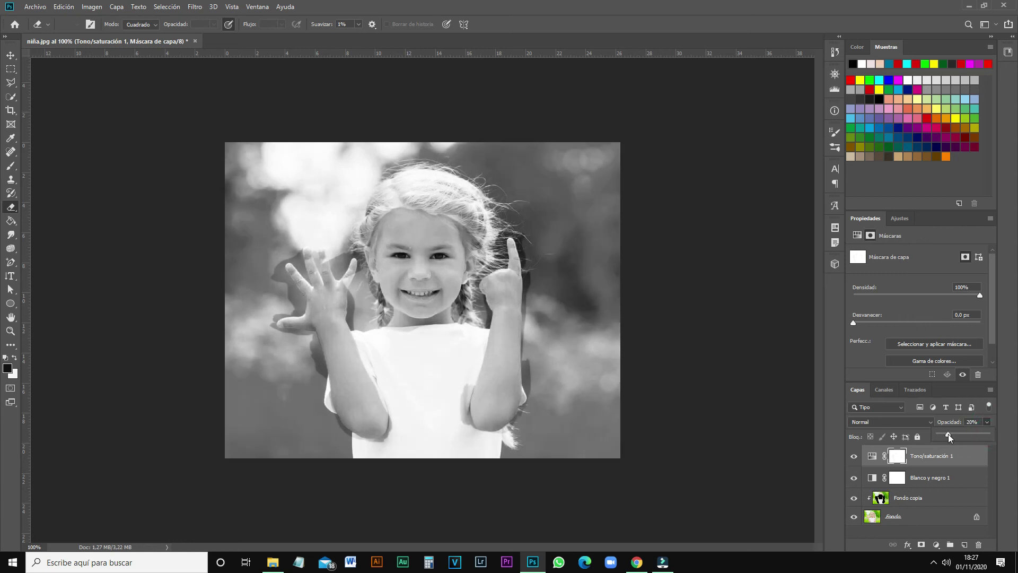
mouse_move(948, 434)
left_mouse_down()
mouse_move(919, 428)
mouse_move(965, 434)
left_mouse_up()
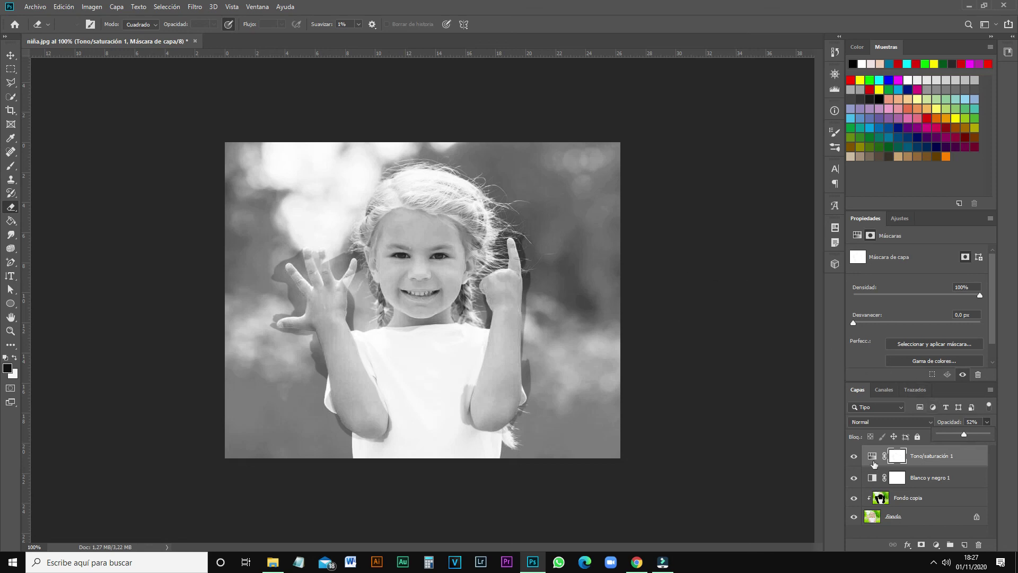
left_click(897, 477)
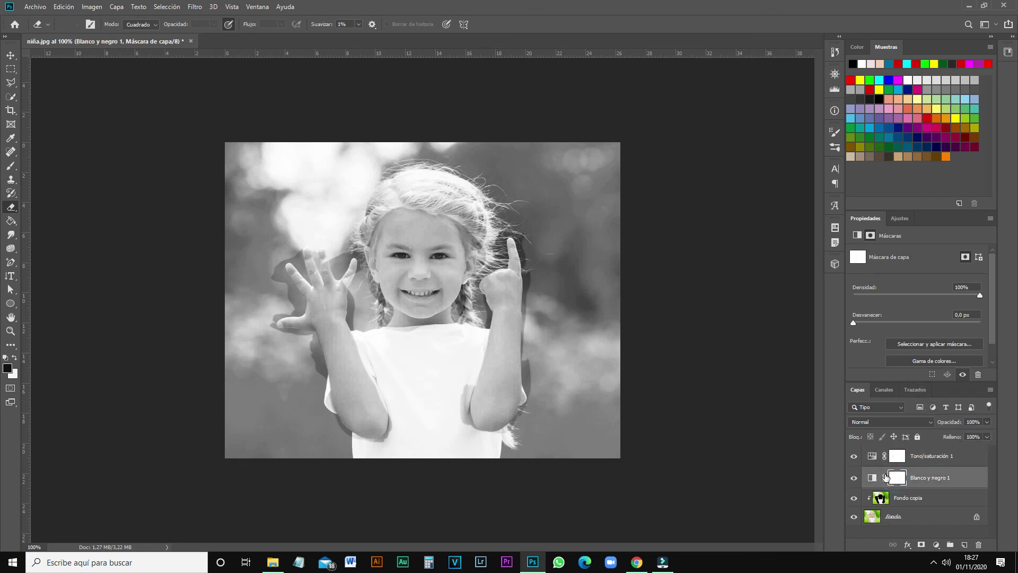
- Confirm Fondo copia's blending options stay Soft Light, then select the Fondo layer
left_click(882, 501)
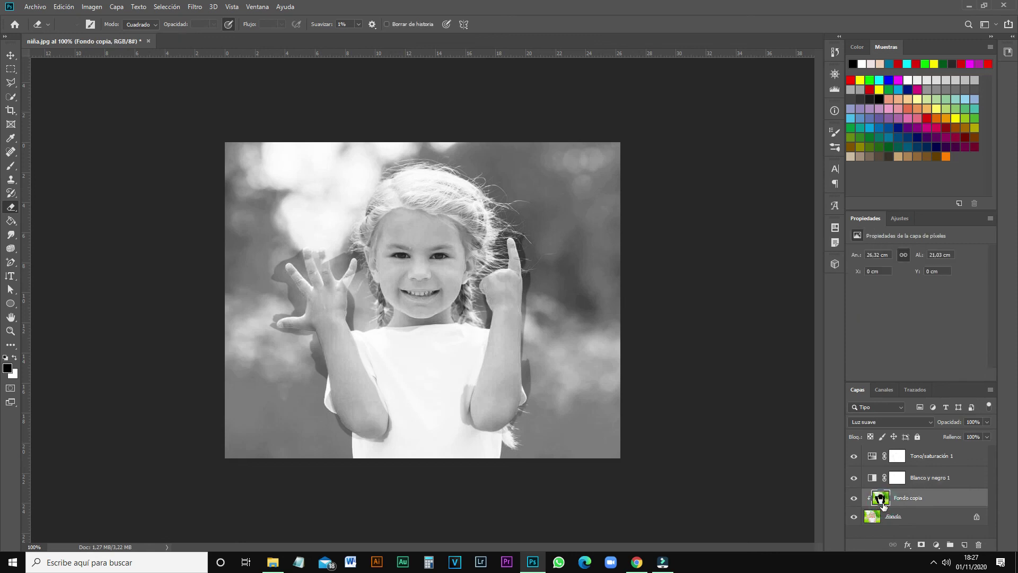
double_click(881, 498)
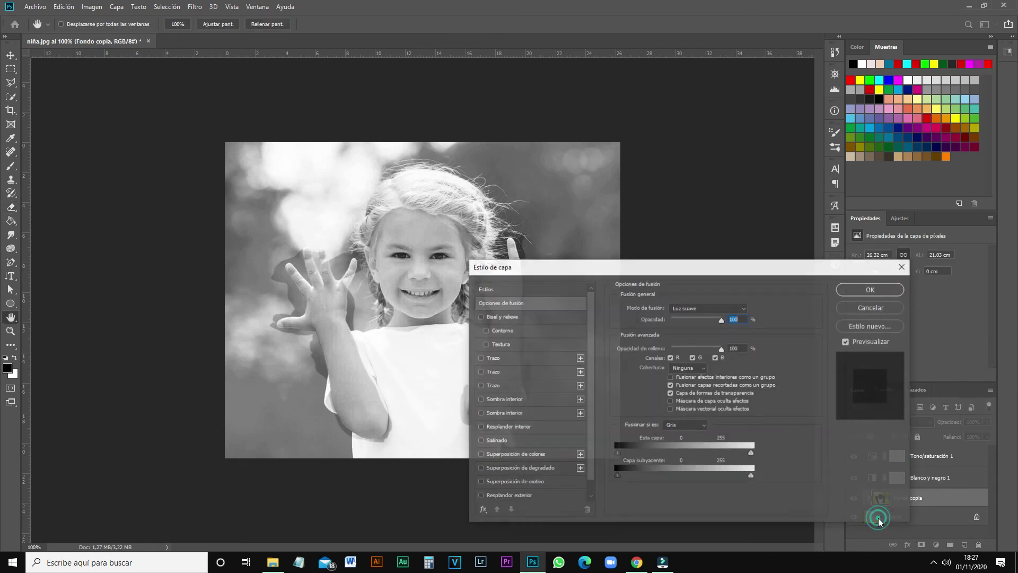
left_click(886, 289)
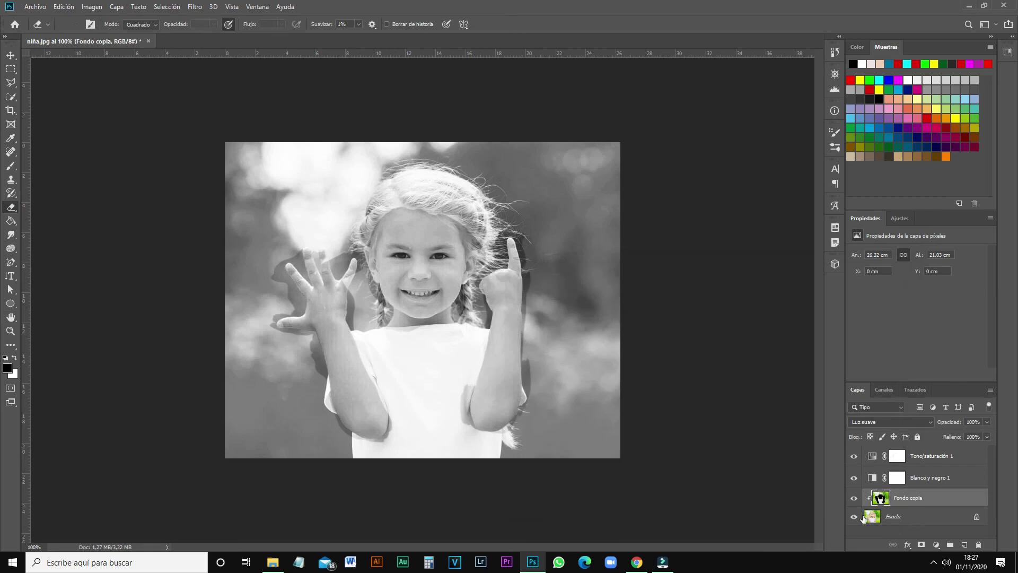
left_click(876, 520)
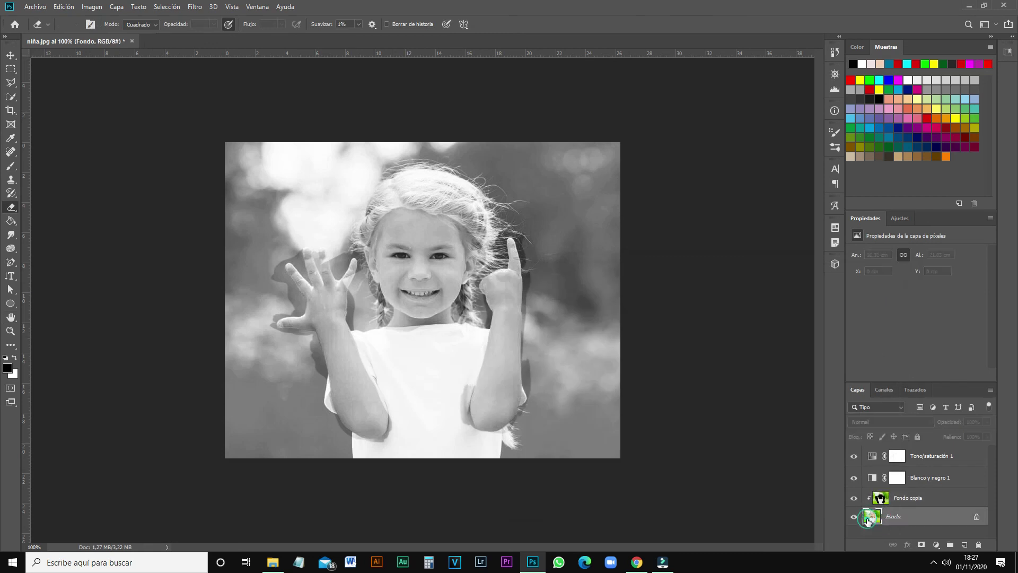
- Turn Fondo into layer Capa 0 and hide Fondo copia and Blanco y negro 1
double_click(873, 518)
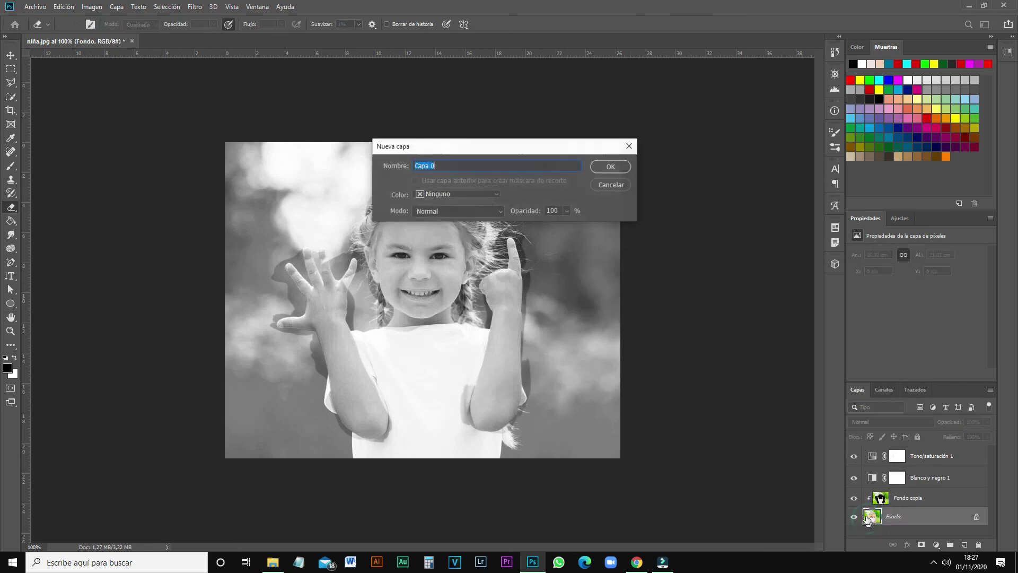
left_click(610, 167)
left_click(854, 498)
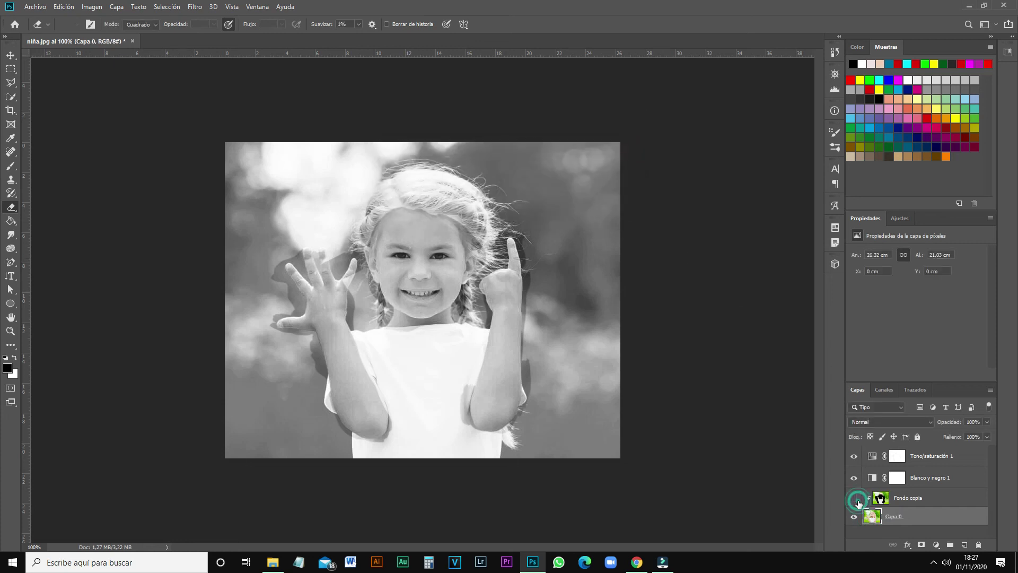
left_click(855, 471)
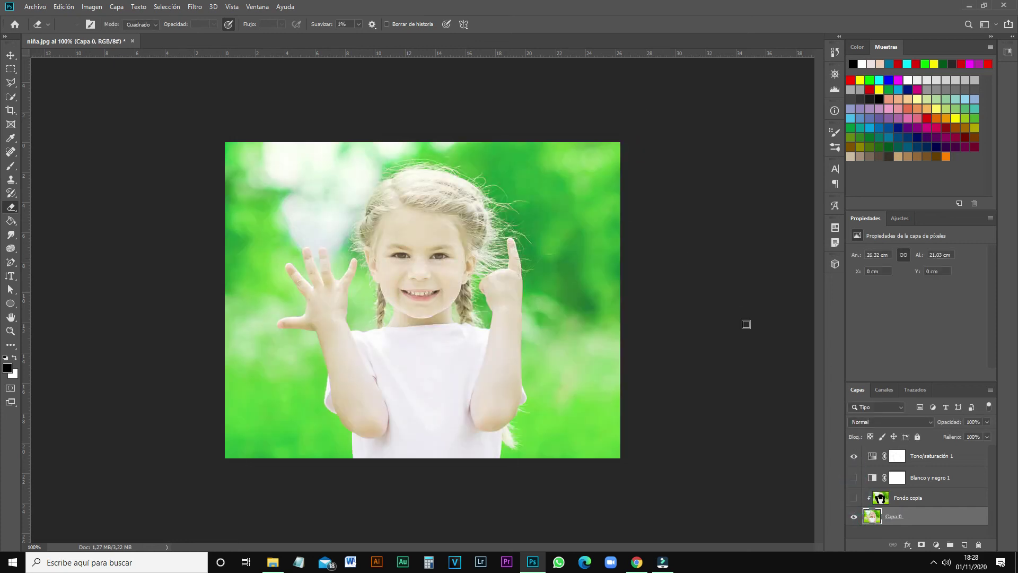